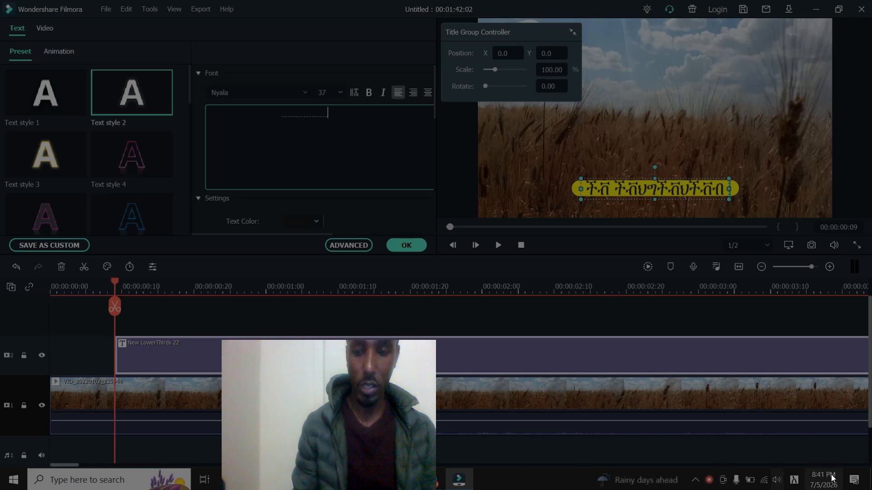
Switch the keyboard input language from Amharic to English (United States) with the Windows search open.
{"action": "left_click", "coordinate": [794, 480]}
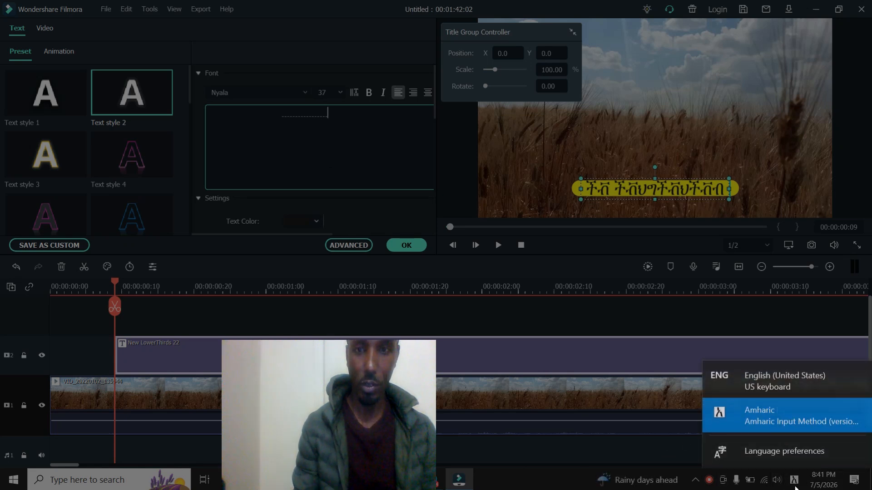
{"action": "left_click", "coordinate": [87, 480]}
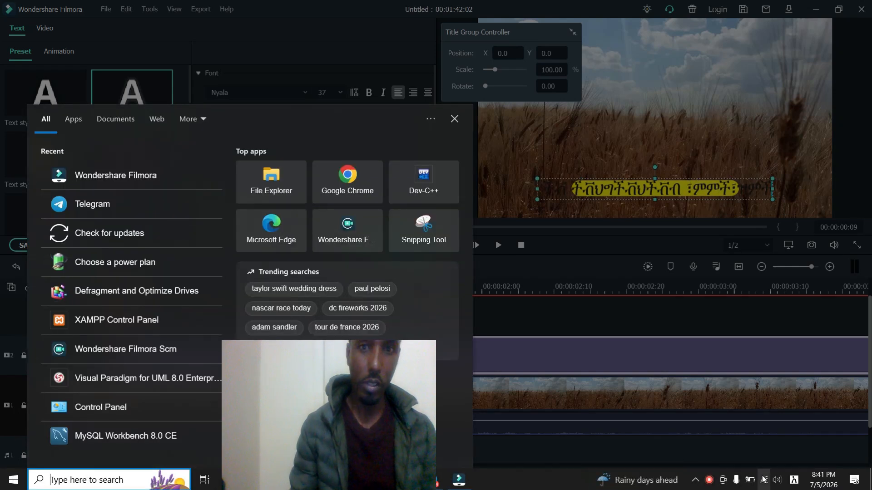
{"action": "left_click", "coordinate": [794, 480]}
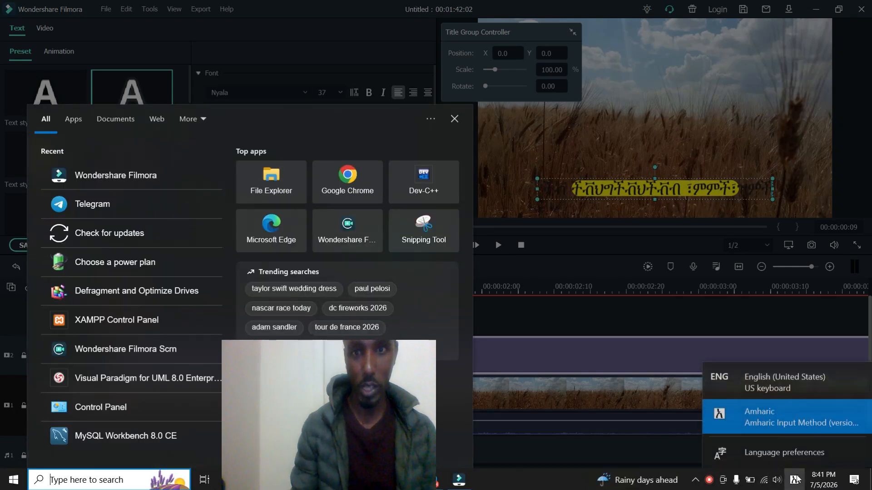
{"action": "left_click", "coordinate": [771, 375]}
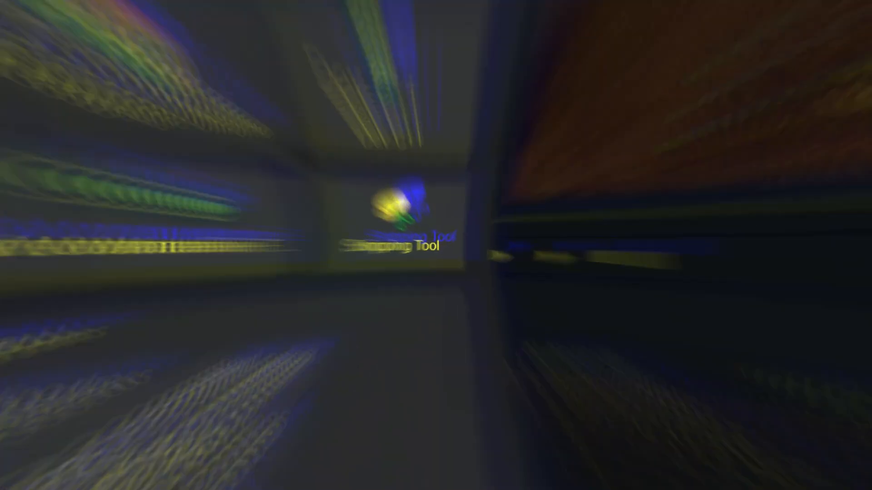
Search Windows for "lang" and open the Language settings.
{"action": "type", "text": "lan"}
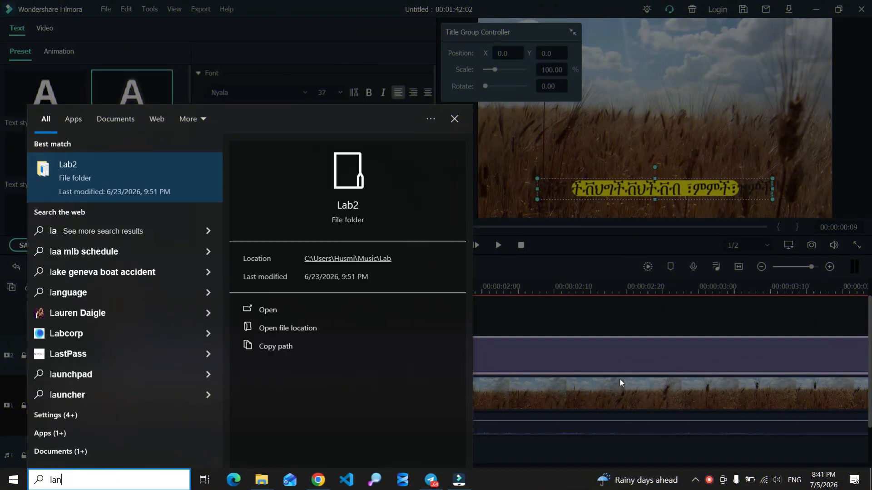
{"action": "type", "text": "g"}
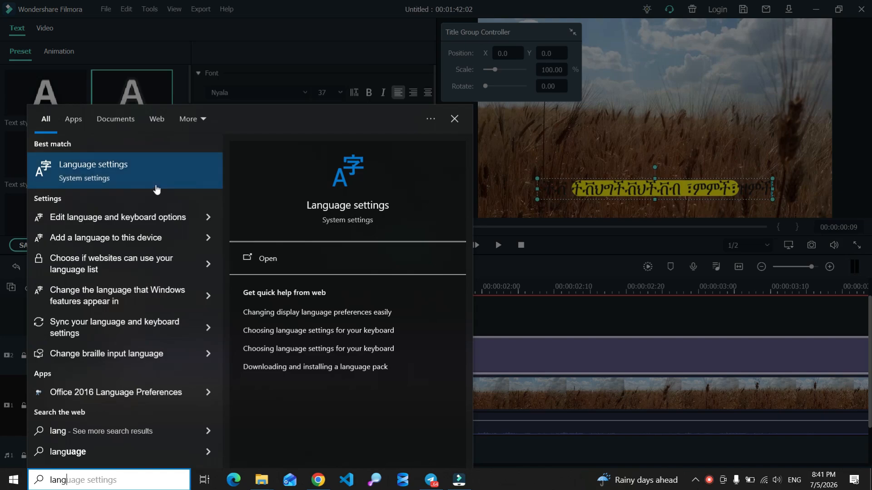
{"action": "left_click", "coordinate": [132, 171]}
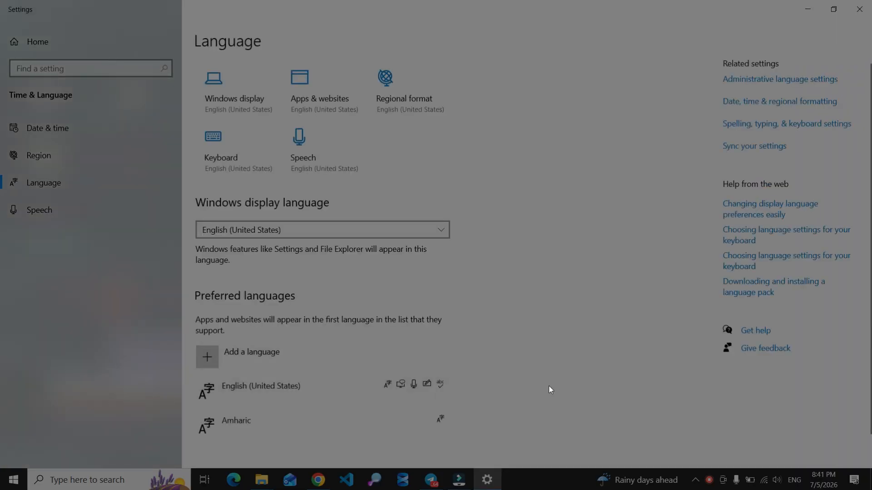
Remove Amharic from the preferred languages.
{"action": "left_click", "coordinate": [331, 426]}
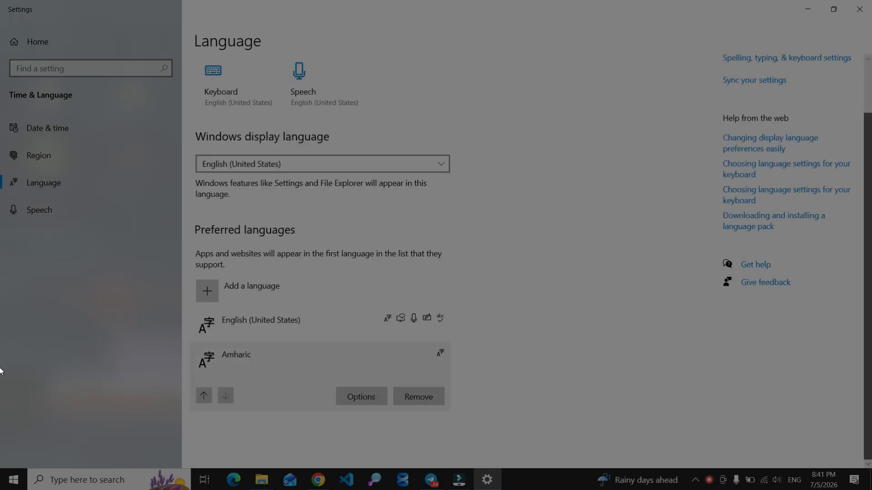
{"action": "left_click", "coordinate": [422, 396]}
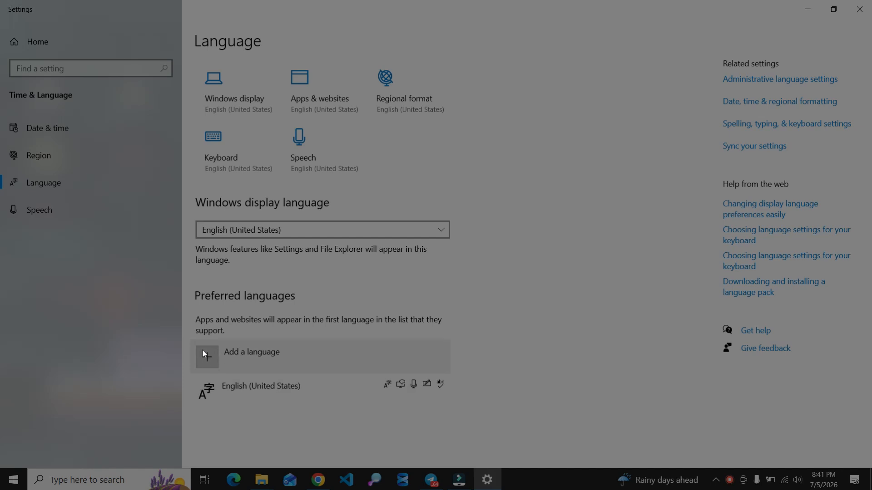
Start adding a preferred language, choose Amharic and proceed to its language features.
{"action": "left_click", "coordinate": [218, 356]}
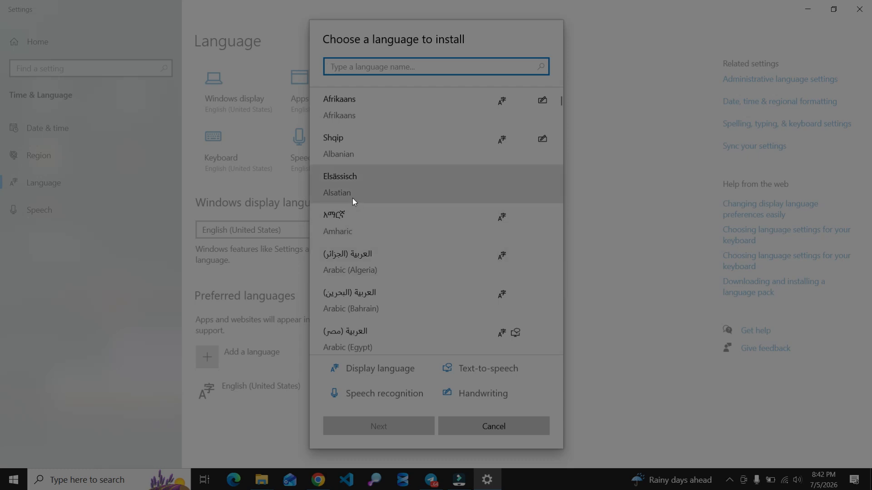
{"action": "left_click", "coordinate": [345, 227]}
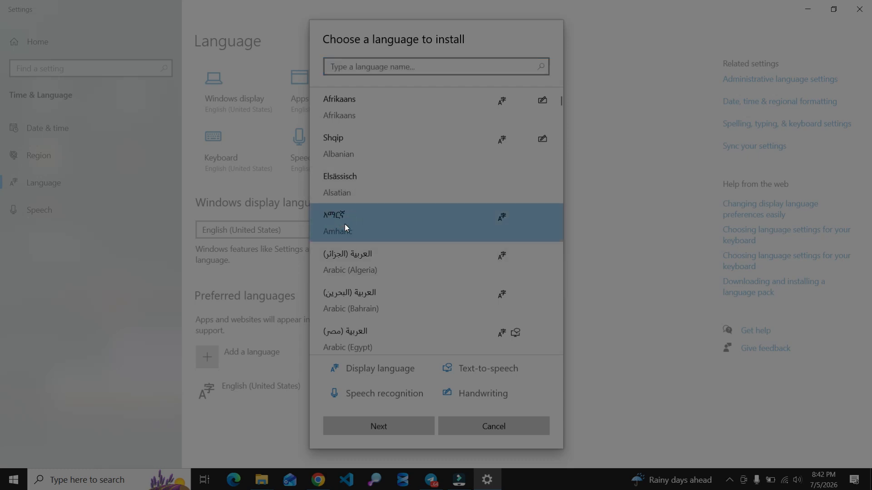
{"action": "left_click", "coordinate": [380, 424]}
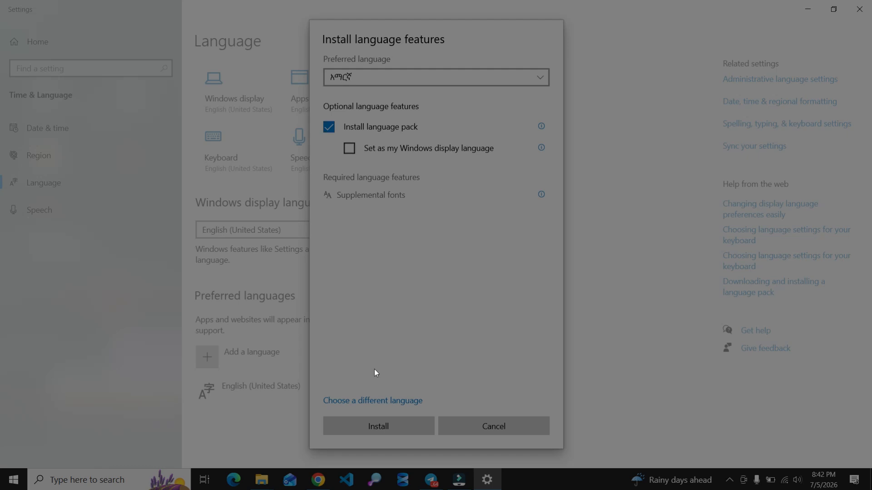
{"action": "left_click", "coordinate": [114, 480]}
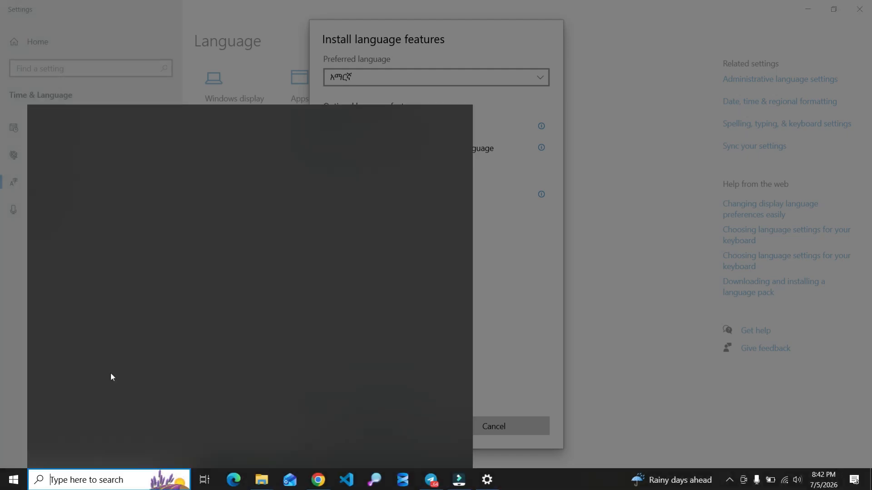
{"action": "type", "text": "a sh"}
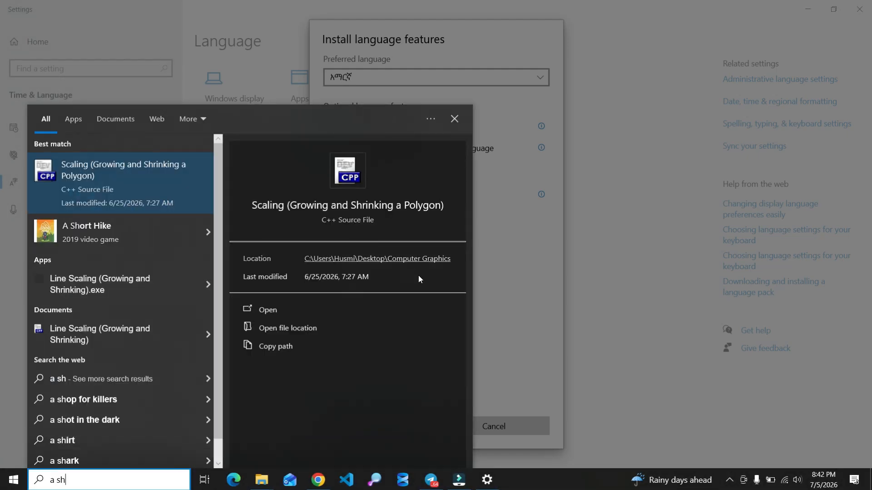
{"action": "left_click", "coordinate": [675, 129]}
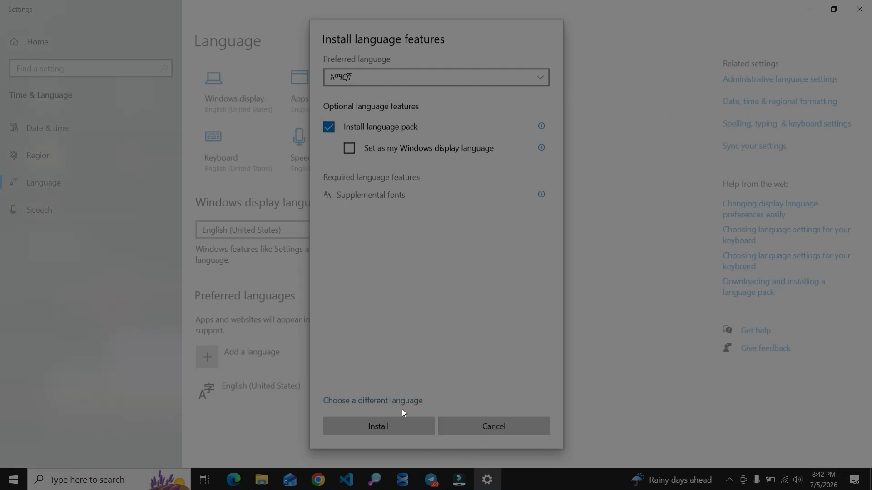
Install Amharic with its language pack, without making it the Windows display language.
{"action": "left_click", "coordinate": [393, 426]}
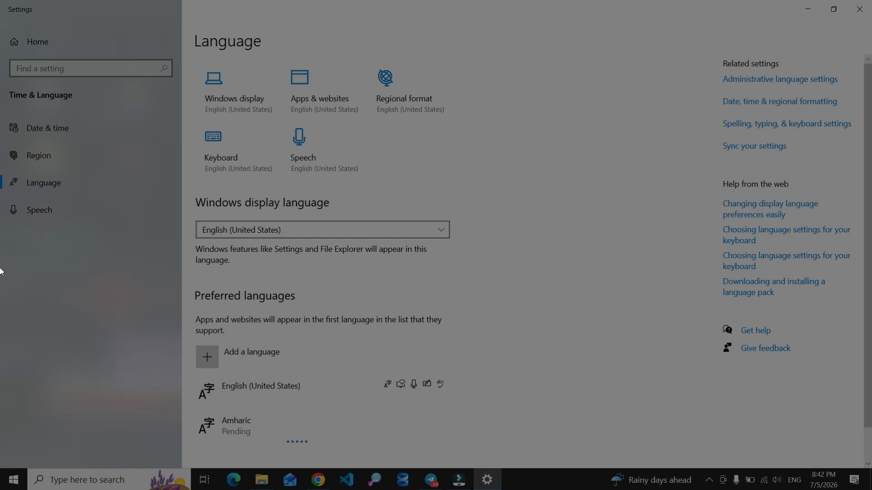
{"action": "left_click_drag", "start_coordinate": [870, 270], "coordinate": [869, 356]}
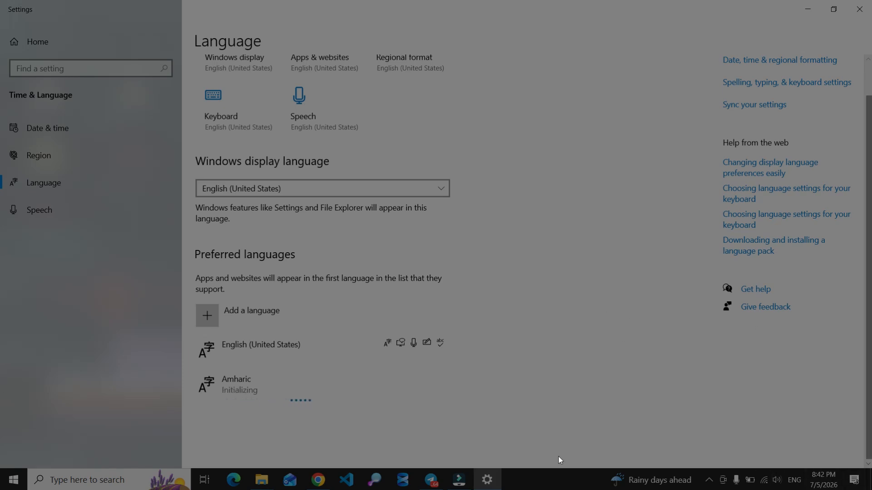
Switch to Wondershare Filmora and set the lower-third title's font to Noto Serif Bold Italic.
{"action": "left_click", "coordinate": [469, 483]}
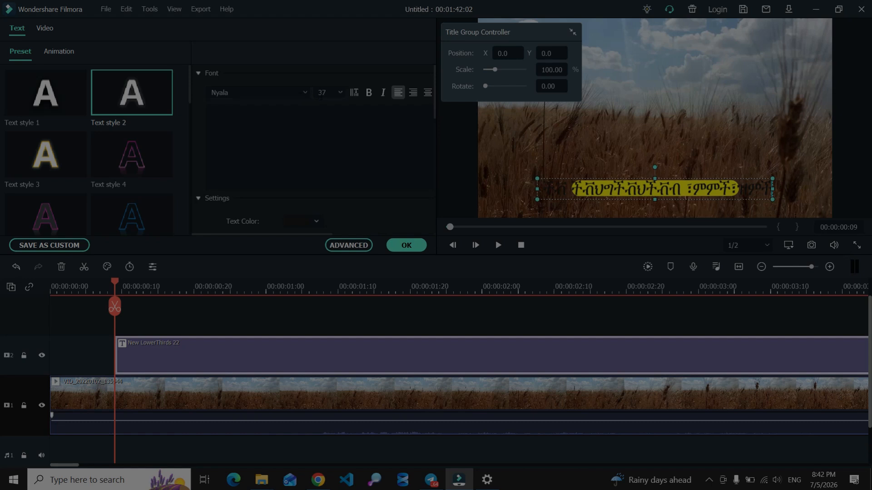
{"action": "left_click", "coordinate": [304, 92]}
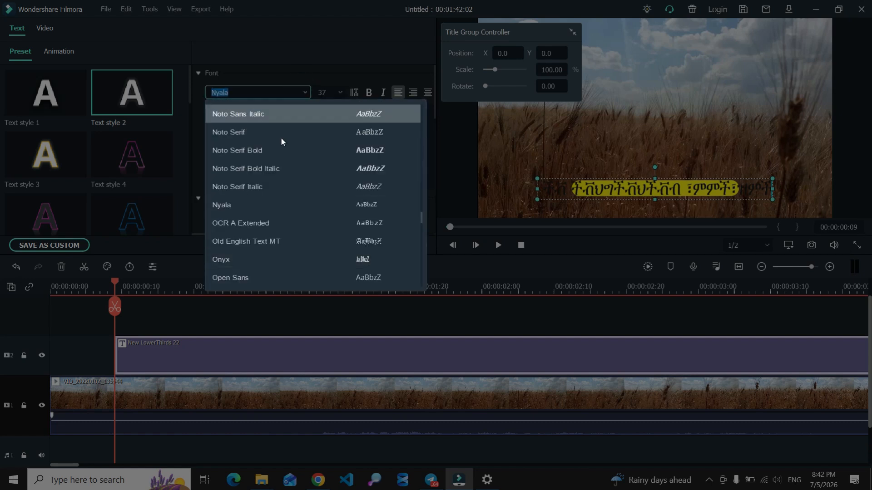
{"action": "left_click", "coordinate": [243, 167]}
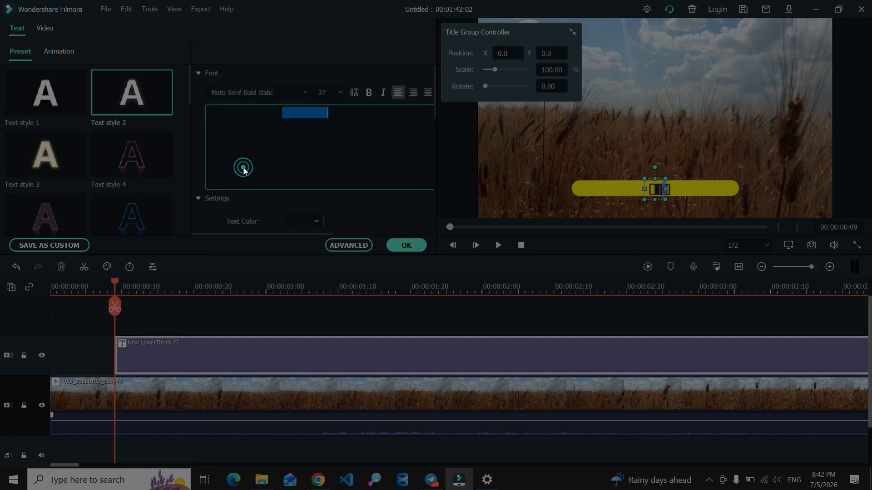
Add the Latin test text "sjhvbsjhbhsbcjacbcb" after the existing characters in the title.
{"action": "left_click", "coordinate": [283, 156]}
{"action": "type", "text": "sjhvbsjhbhsbcja"}
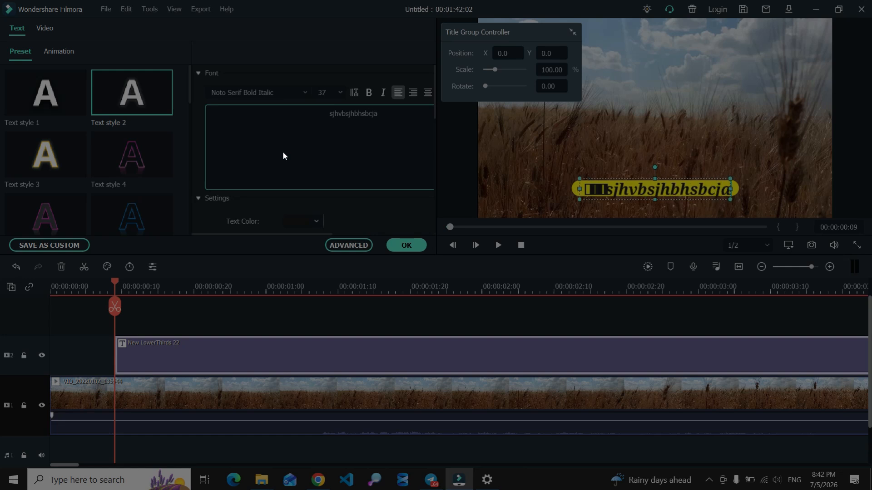
{"action": "type", "text": "cbcb"}
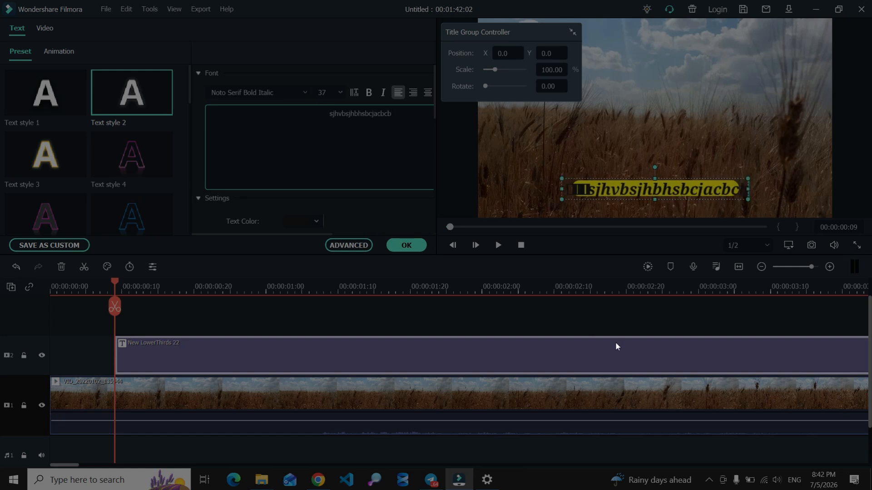
Switch the keyboard input to Amharic and replace the title text before "cbcb" with Amharic test characters.
{"action": "left_click", "coordinate": [788, 483]}
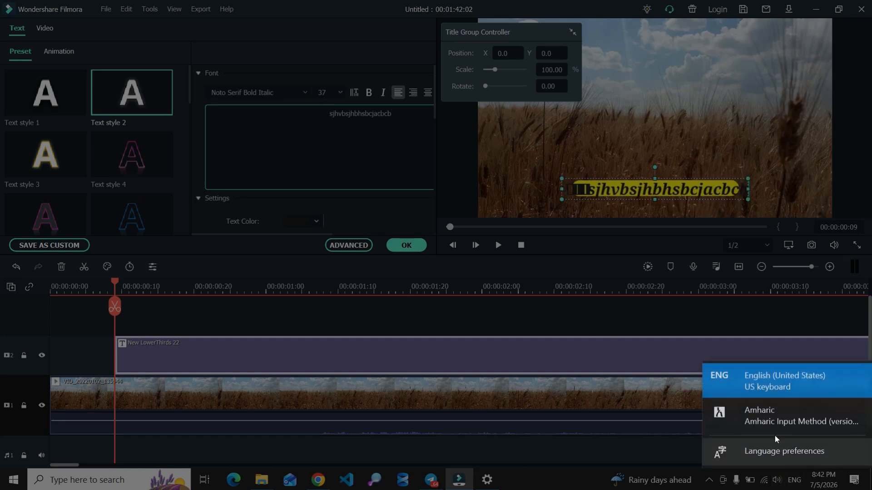
{"action": "left_click", "coordinate": [767, 418]}
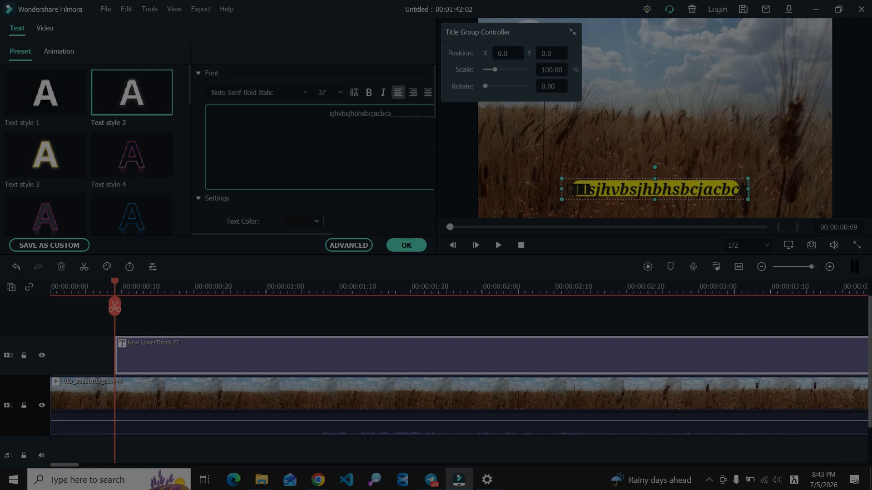
{"action": "left_click_drag", "start_coordinate": [377, 114], "coordinate": [195, 113]}
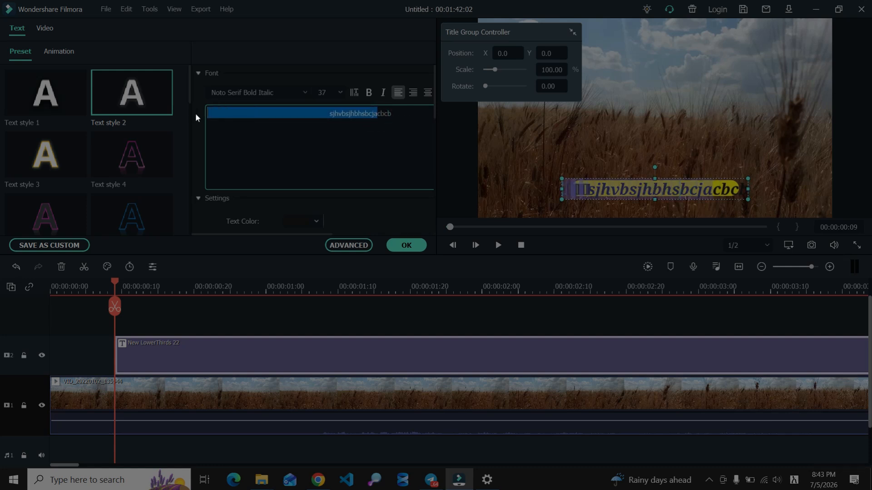
{"action": "type", "text": "sjhbsjhbsjbcsjh"}
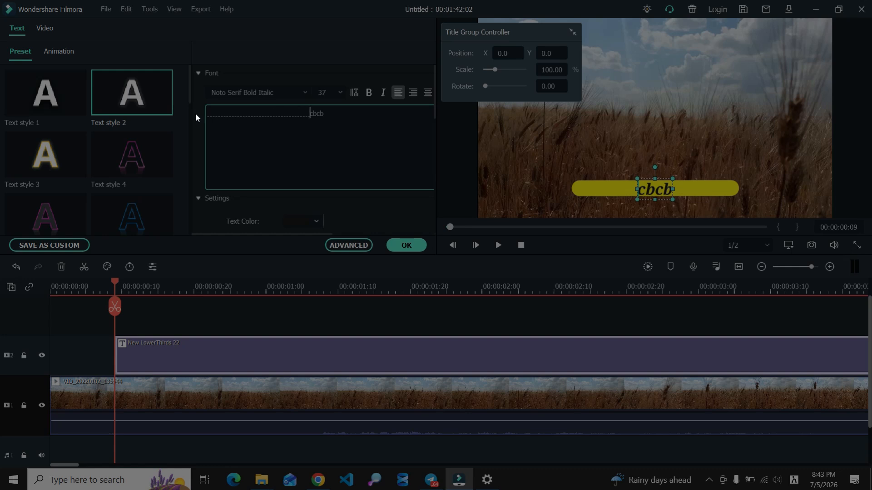
{"action": "type", "text": "b"}
{"action": "left_click", "coordinate": [366, 119]}
{"action": "type", "text": "sjhb"}
Delete all the test text from the title so the yellow lower-third bar is empty.
{"action": "key", "text": "BackSpace"}
{"action": "key", "text": "BackSpace"}
{"action": "key", "text": "BackSpace"}
{"action": "key", "text": "BackSpace"}
{"action": "key", "text": "BackSpace"}
{"action": "key", "text": "BackSpace"}
{"action": "key", "text": "BackSpace"}
{"action": "key", "text": "BackSpace"}
{"action": "key", "text": "BackSpace"}
{"action": "key", "text": "BackSpace"}
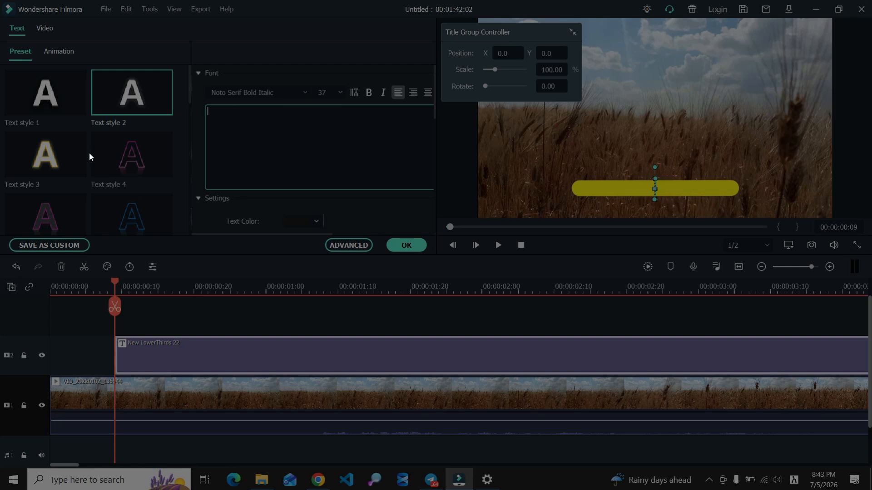
Apply Text style 4 to the title and enter the Amharic text "ለጋጣፎ".
{"action": "left_click", "coordinate": [104, 178]}
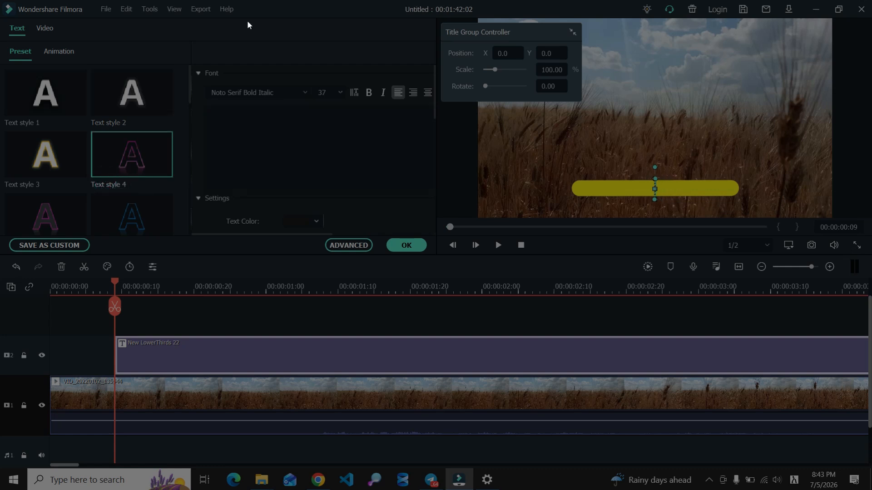
{"action": "left_click", "coordinate": [240, 130]}
{"action": "left_click", "coordinate": [239, 129]}
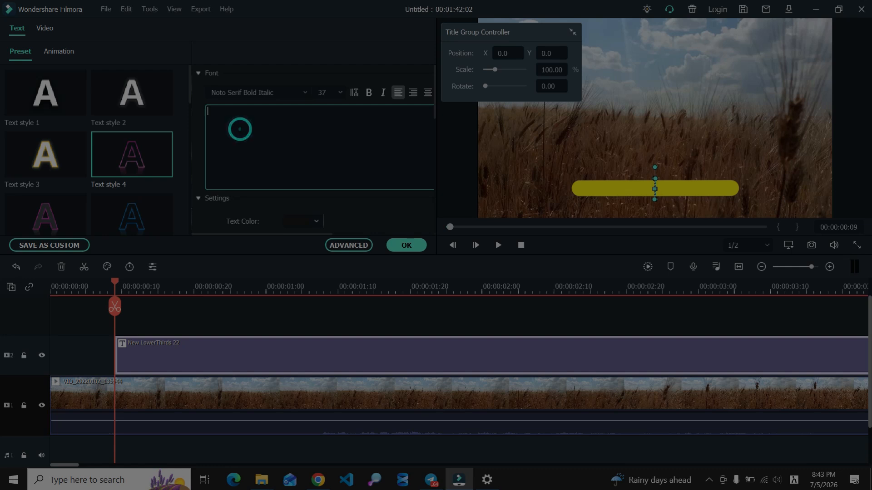
{"action": "type", "text": "selamt"}
{"action": "left_click", "coordinate": [265, 120]}
Set the title's font to Nyala.
{"action": "left_click", "coordinate": [308, 91]}
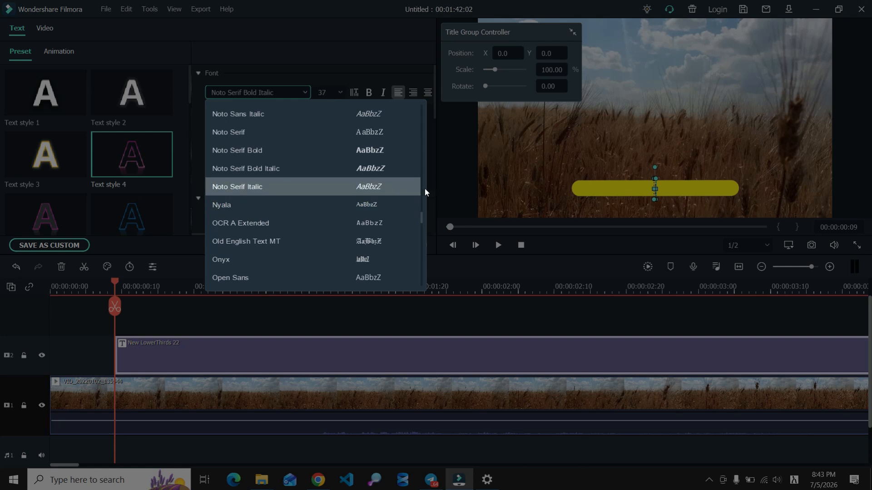
{"action": "left_click", "coordinate": [222, 204]}
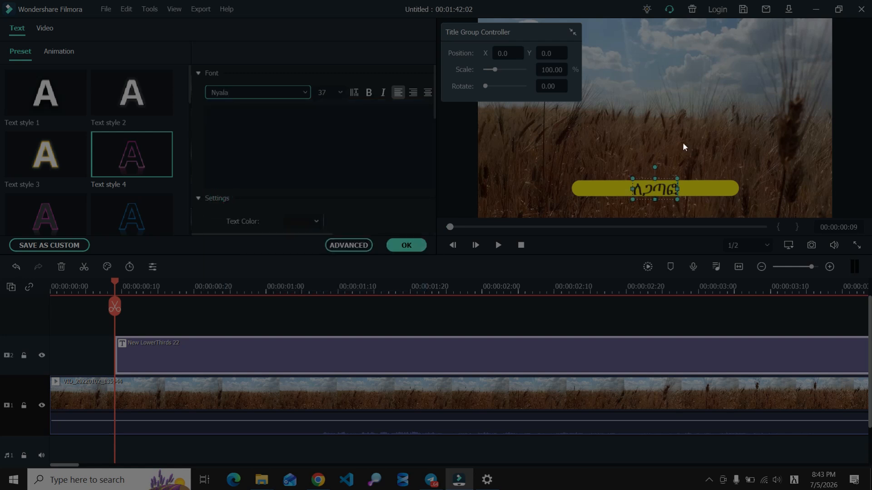
Select the Amharic text object on the yellow lower-third bar and delete its text.
{"action": "left_click", "coordinate": [698, 193]}
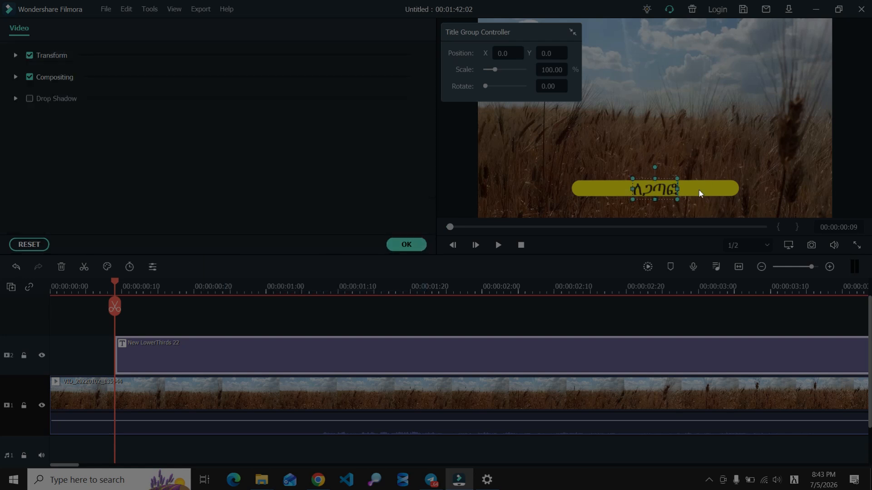
{"action": "left_click", "coordinate": [585, 188]}
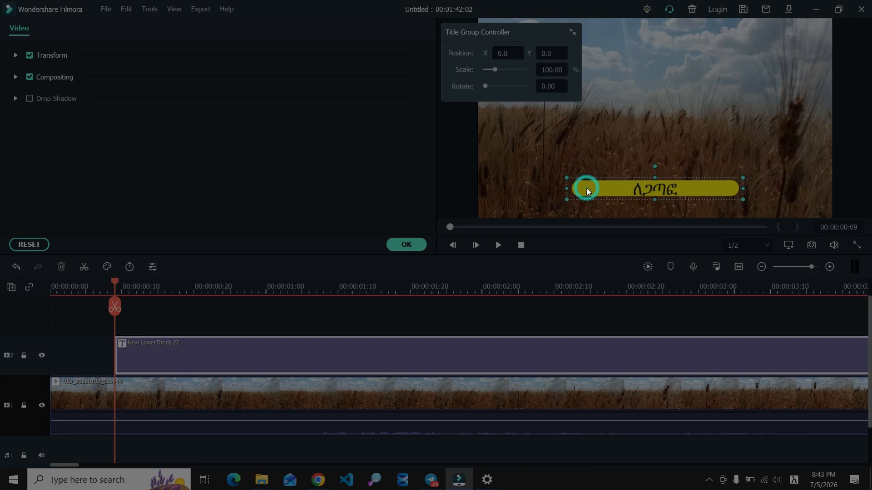
{"action": "left_click", "coordinate": [651, 193]}
{"action": "left_click", "coordinate": [271, 119]}
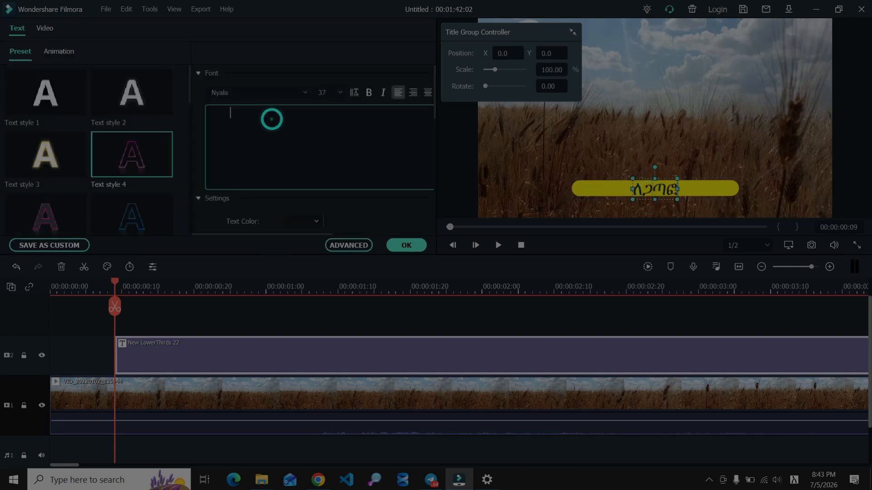
{"action": "double_click", "coordinate": [325, 113]}
{"action": "key", "text": "BackSpace"}
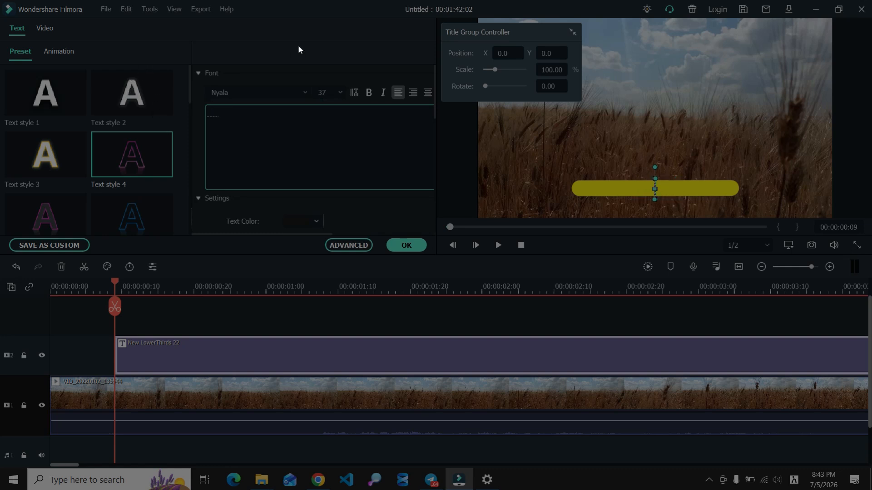
Try to reselect the emptied text object on the yellow lower-third bar for editing.
{"action": "left_click", "coordinate": [324, 78]}
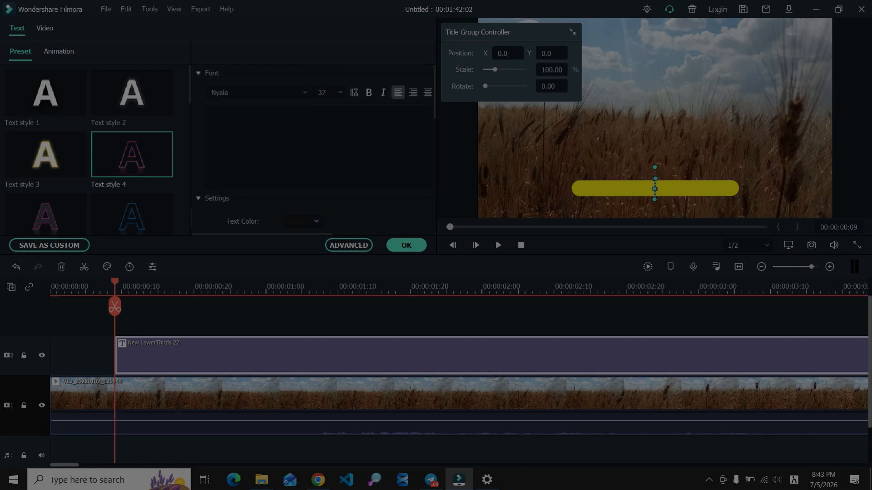
{"action": "left_click", "coordinate": [257, 143]}
{"action": "left_click", "coordinate": [306, 125]}
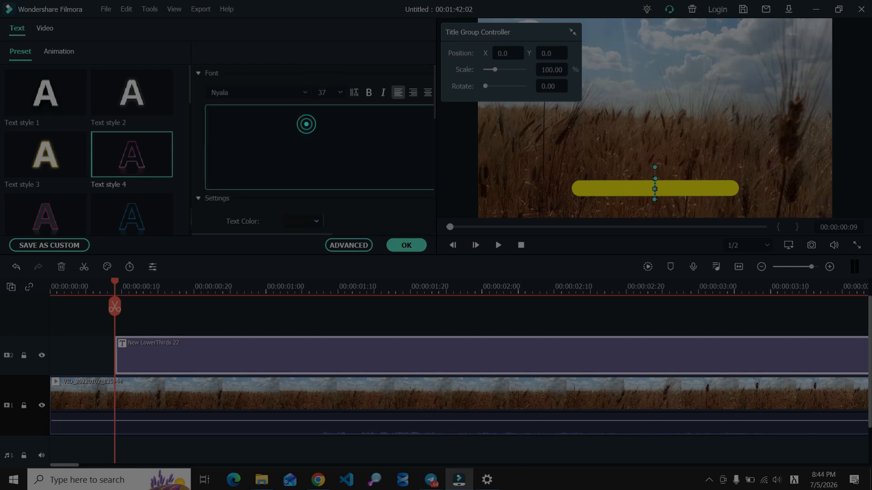
{"action": "left_click", "coordinate": [592, 171]}
{"action": "left_click", "coordinate": [646, 190]}
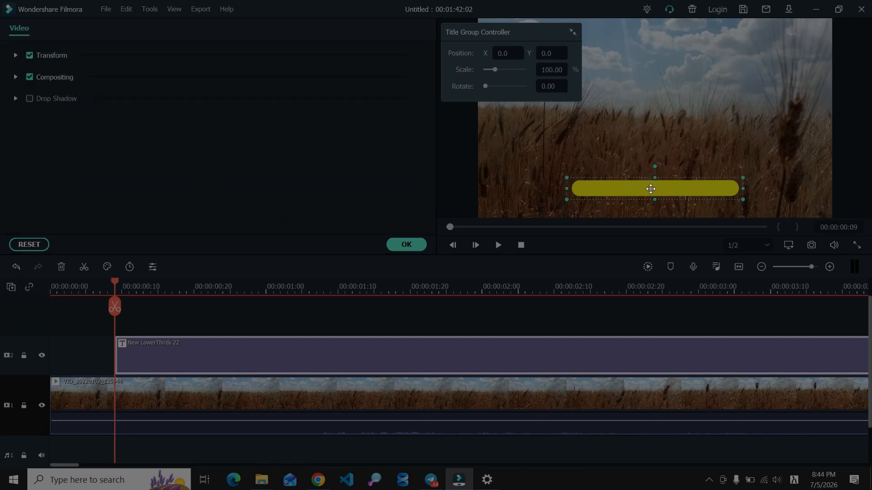
{"action": "left_click", "coordinate": [650, 189]}
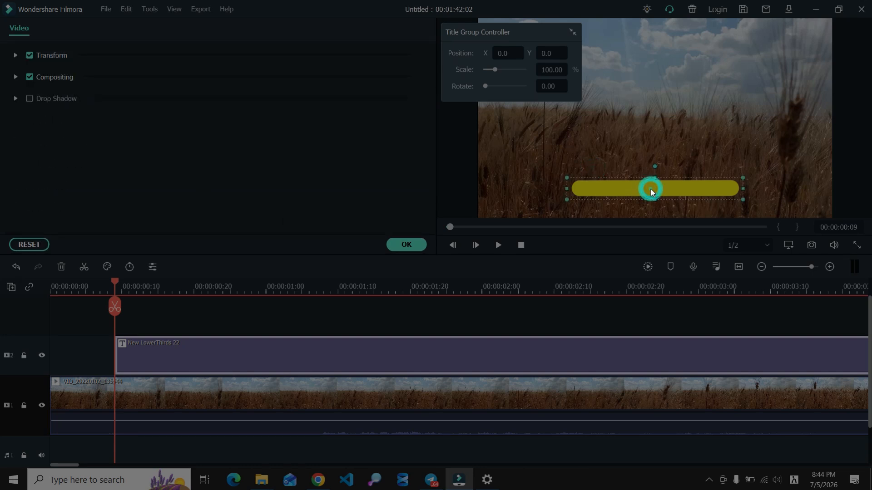
{"action": "left_click", "coordinate": [398, 245]}
{"action": "left_click", "coordinate": [623, 188]}
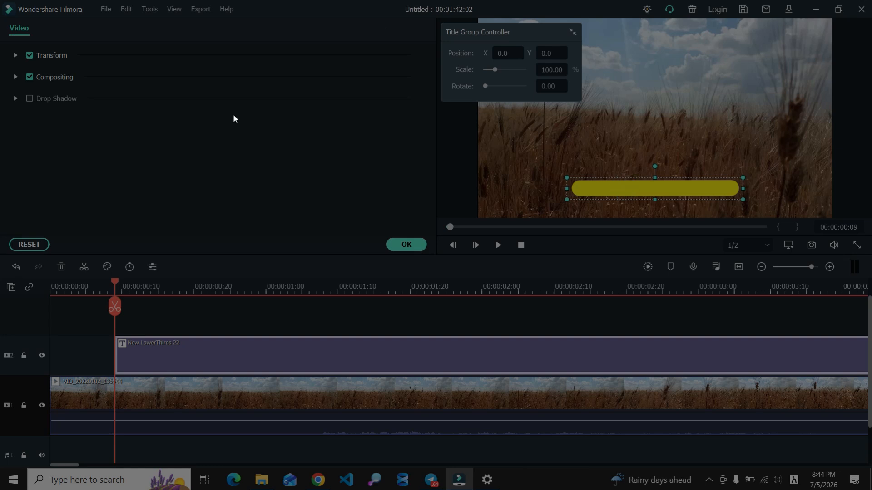
{"action": "left_click", "coordinate": [653, 181]}
{"action": "left_click", "coordinate": [656, 191]}
{"action": "left_click", "coordinate": [656, 194]}
Replace the emptied title clip with a fresh New LowerThirds 22 title on video track 2 and open it for editing.
{"action": "left_click", "coordinate": [278, 357]}
{"action": "left_click", "coordinate": [62, 267]}
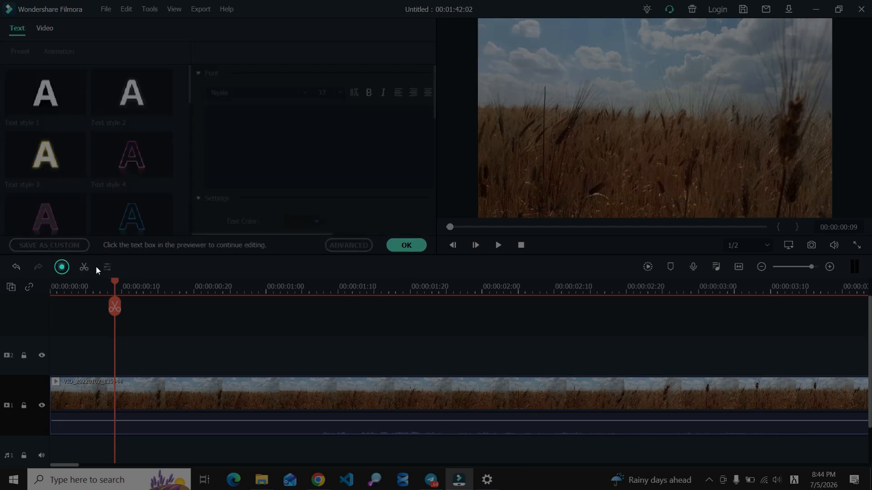
{"action": "left_click", "coordinate": [415, 245]}
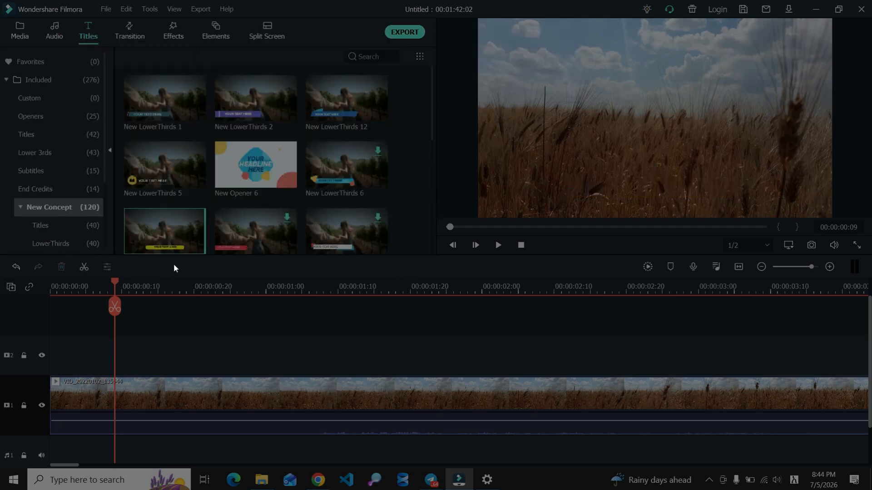
{"action": "left_click_drag", "start_coordinate": [171, 237], "coordinate": [85, 366]}
{"action": "double_click", "coordinate": [198, 356]}
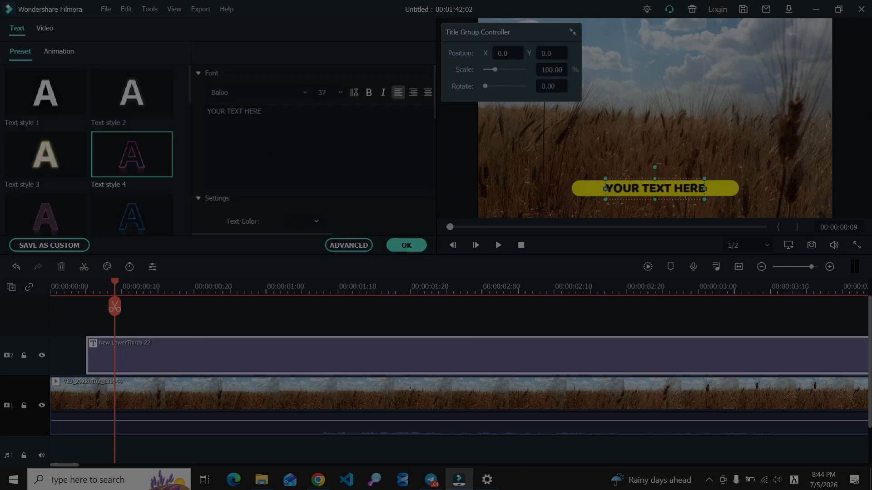
Apply Text style 2 to the title and replace its placeholder text with "ለገጣፎ አዲስ አበባ".
{"action": "left_click", "coordinate": [165, 114]}
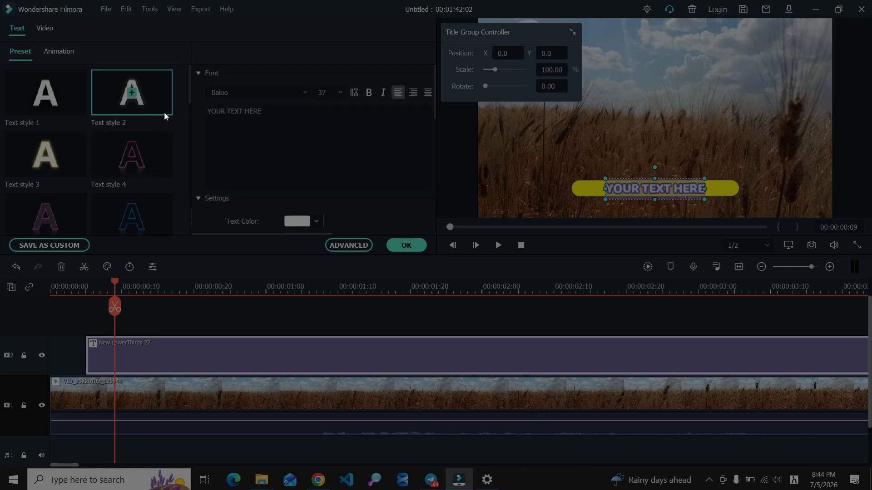
{"action": "left_click", "coordinate": [301, 117]}
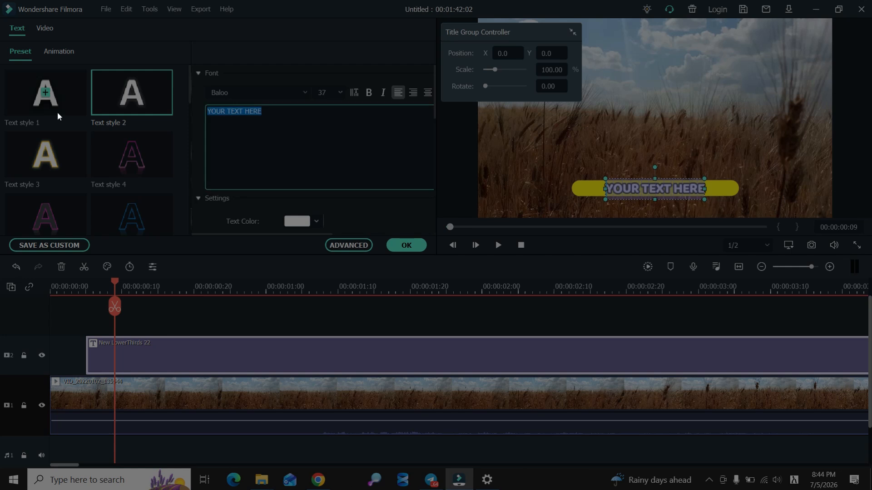
{"action": "key", "text": "BackSpace"}
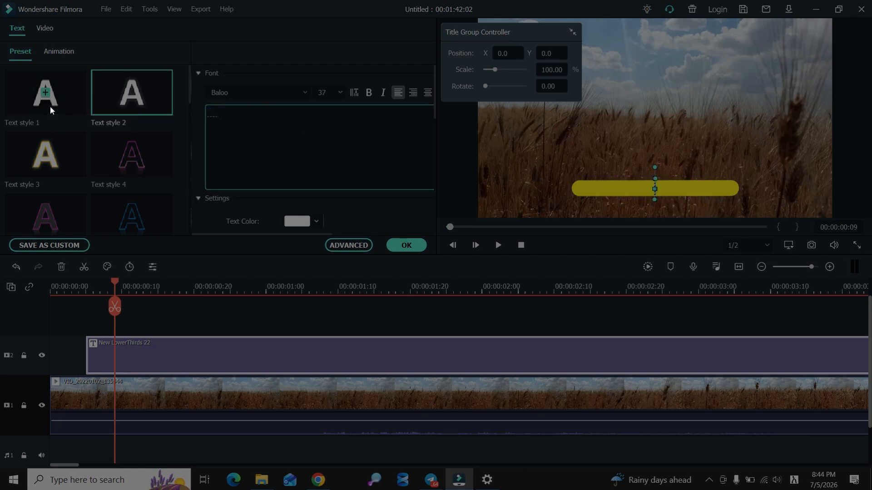
{"action": "type", "text": "---- --- ------"}
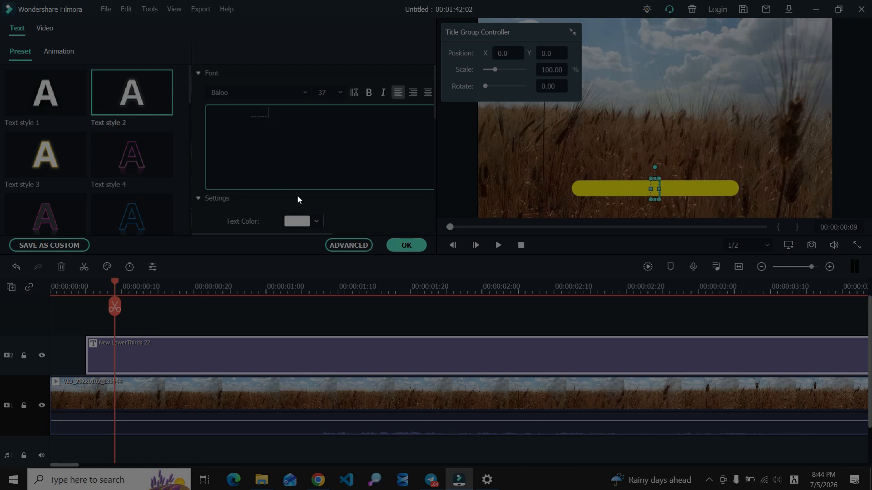
Set the font of the Amharic title text to Nyala.
{"action": "left_click", "coordinate": [320, 221]}
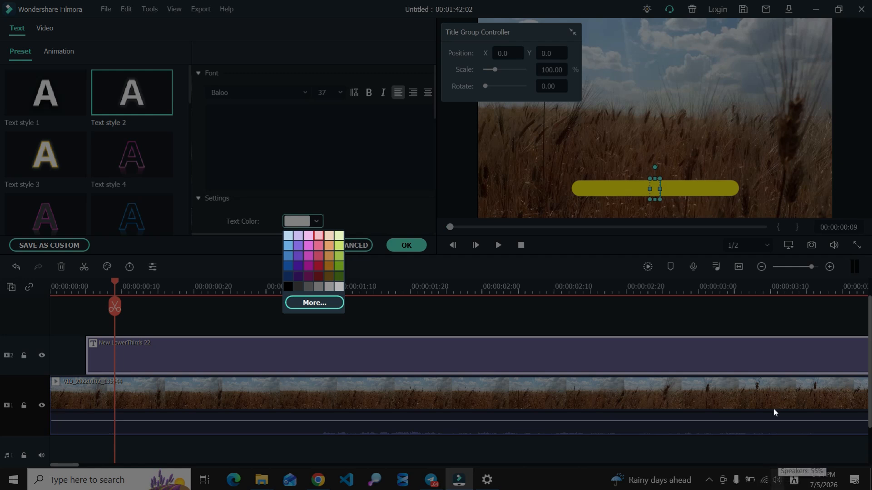
{"action": "left_click", "coordinate": [290, 90]}
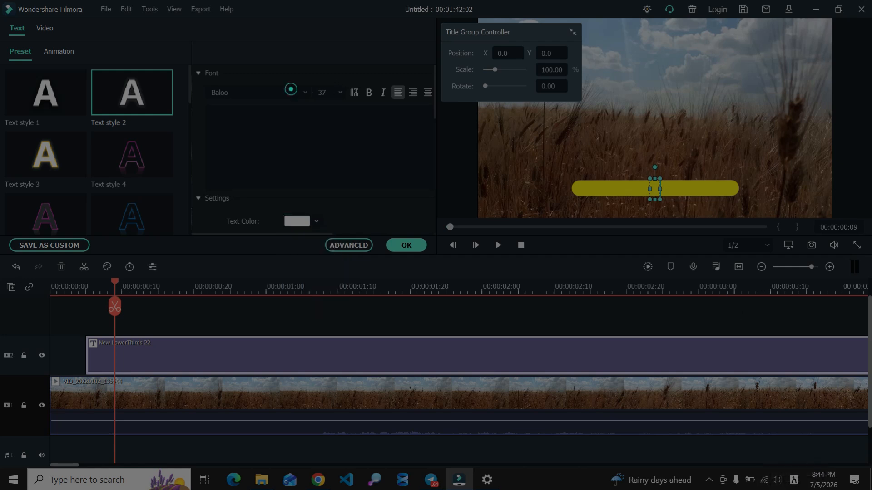
{"action": "left_click", "coordinate": [262, 91]}
{"action": "left_click", "coordinate": [301, 92]}
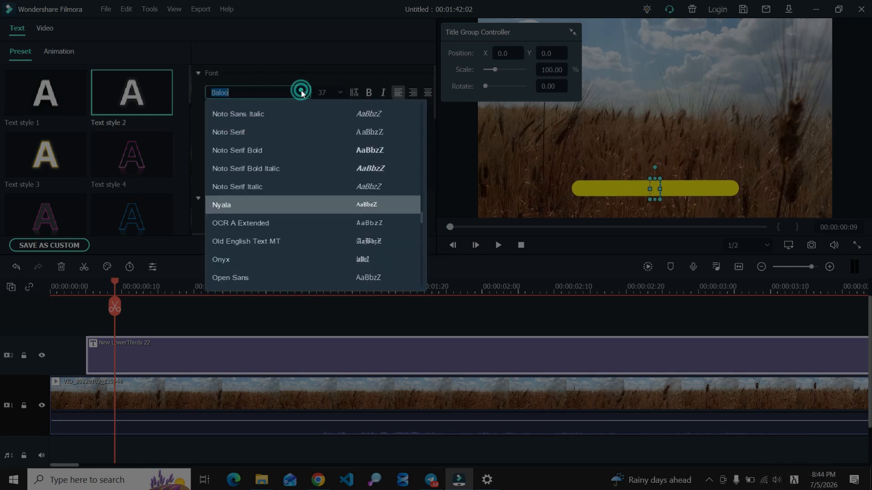
{"action": "left_click_drag", "start_coordinate": [419, 117], "coordinate": [415, 213]}
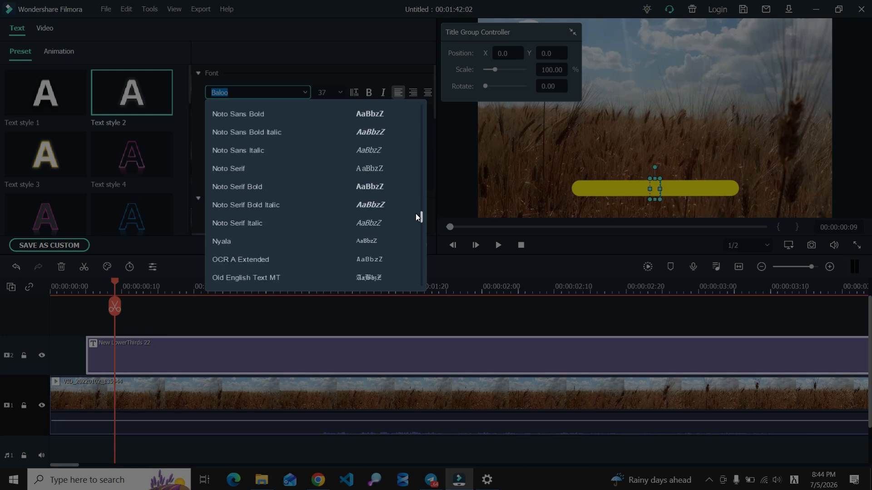
{"action": "left_click", "coordinate": [228, 240]}
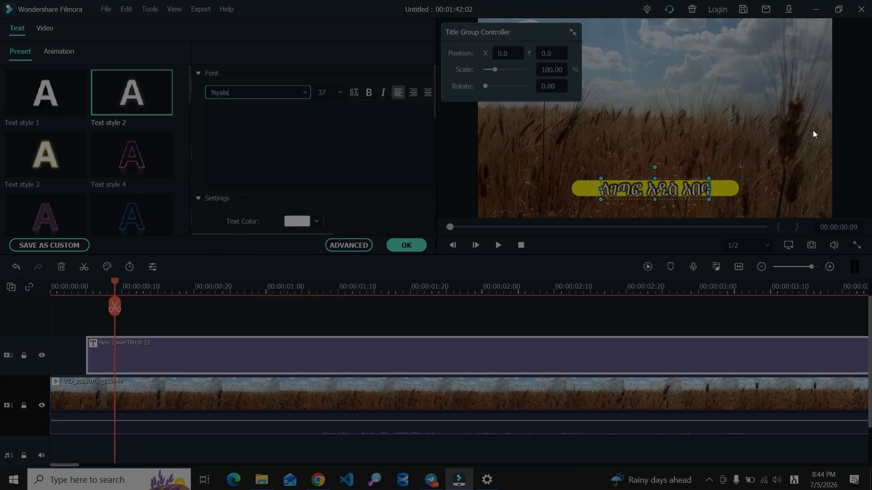
Resize and reposition the yellow bar and the Amharic text so the bar fits closely around the text.
{"action": "left_click_drag", "start_coordinate": [710, 188], "coordinate": [740, 208]}
{"action": "left_click", "coordinate": [738, 190]}
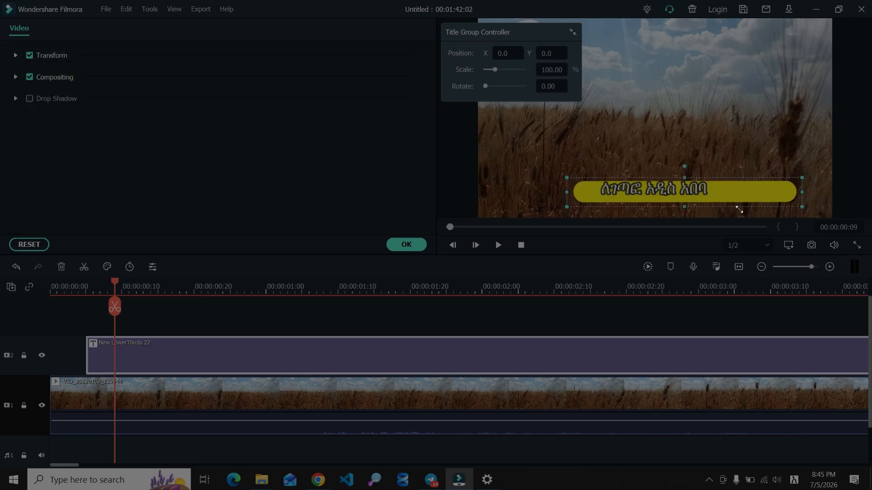
{"action": "left_click_drag", "start_coordinate": [685, 201], "coordinate": [613, 199]}
{"action": "left_click", "coordinate": [749, 196]}
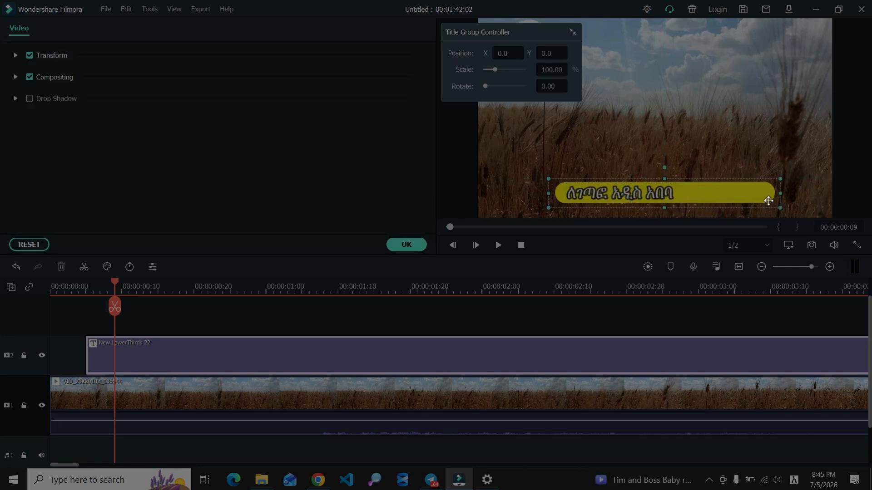
{"action": "left_click_drag", "start_coordinate": [780, 193], "coordinate": [651, 196]}
{"action": "left_click", "coordinate": [650, 196]}
Try Text style 4, the blue outline style and Text style 1 on the Amharic text, and reapply Text style 2.
{"action": "left_click", "coordinate": [164, 85]}
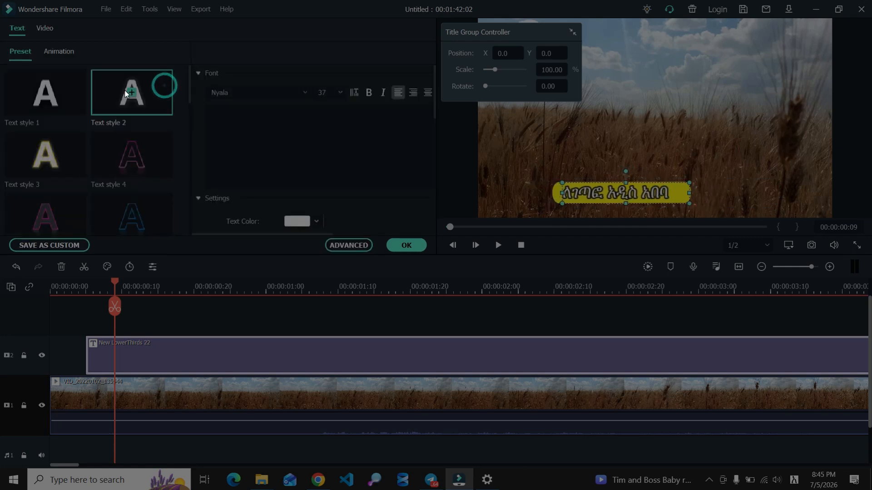
{"action": "left_click", "coordinate": [161, 94]}
{"action": "left_click", "coordinate": [142, 153]}
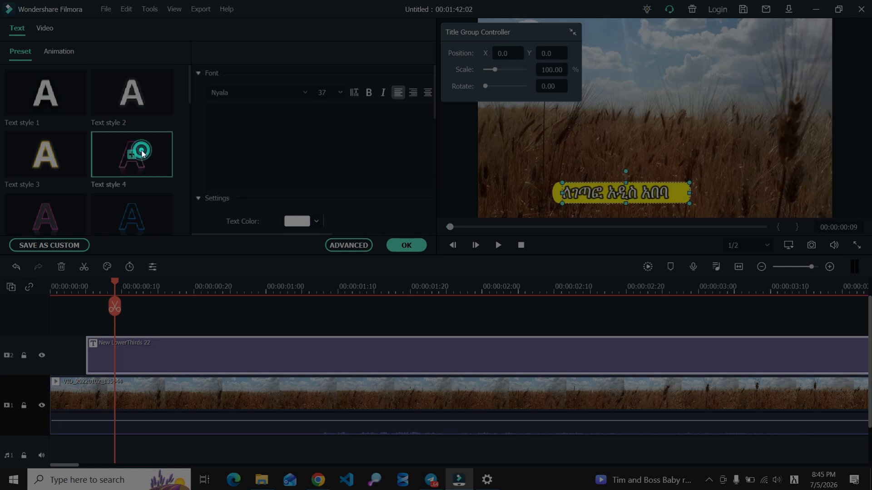
{"action": "left_click", "coordinate": [139, 158]}
{"action": "left_click", "coordinate": [134, 212]}
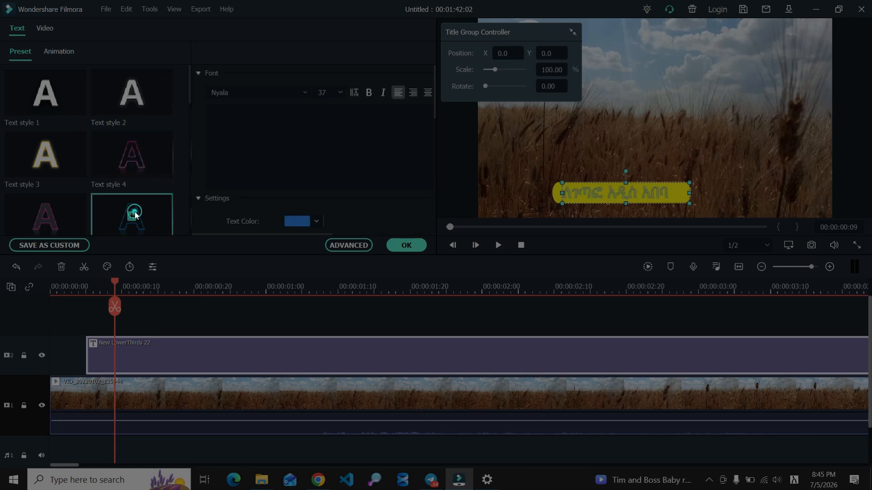
{"action": "left_click", "coordinate": [39, 82]}
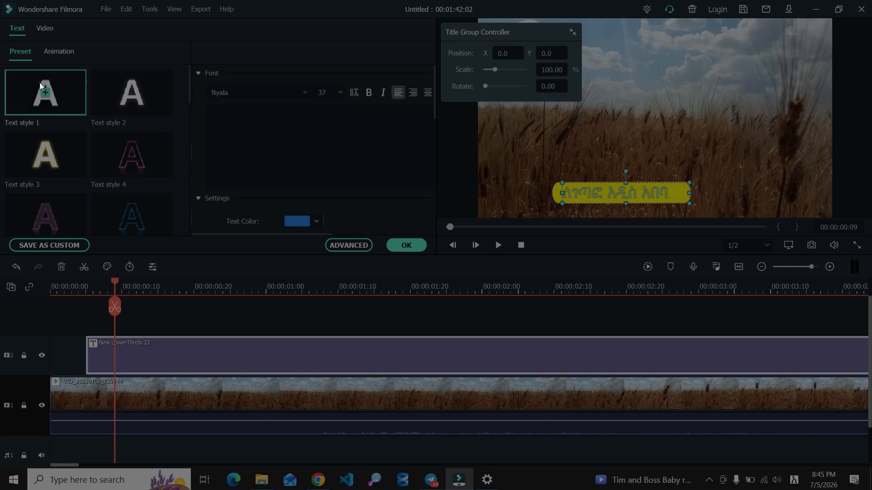
{"action": "left_click", "coordinate": [48, 91]}
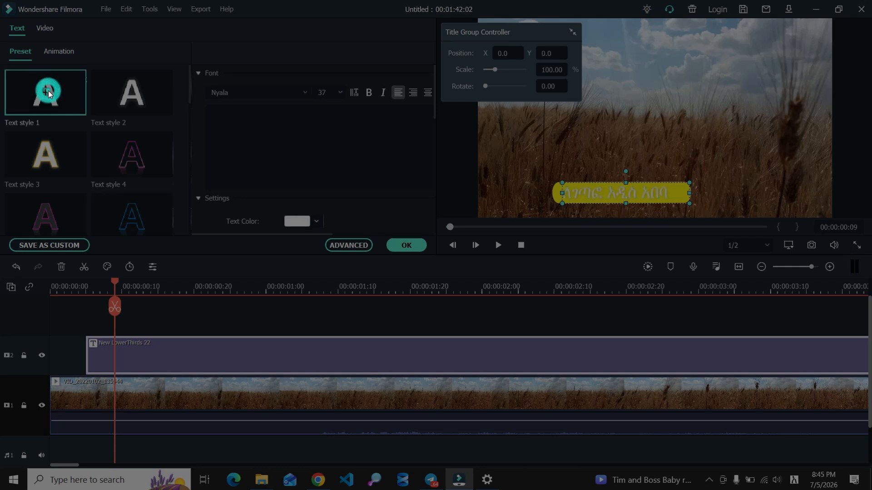
{"action": "left_click", "coordinate": [130, 98]}
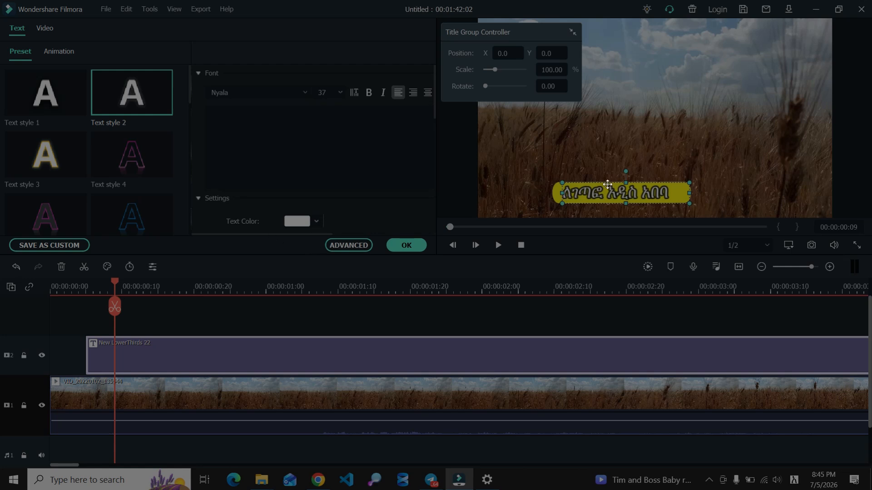
Close the title editor and move the title clip to the start of video track 2.
{"action": "left_click", "coordinate": [734, 162]}
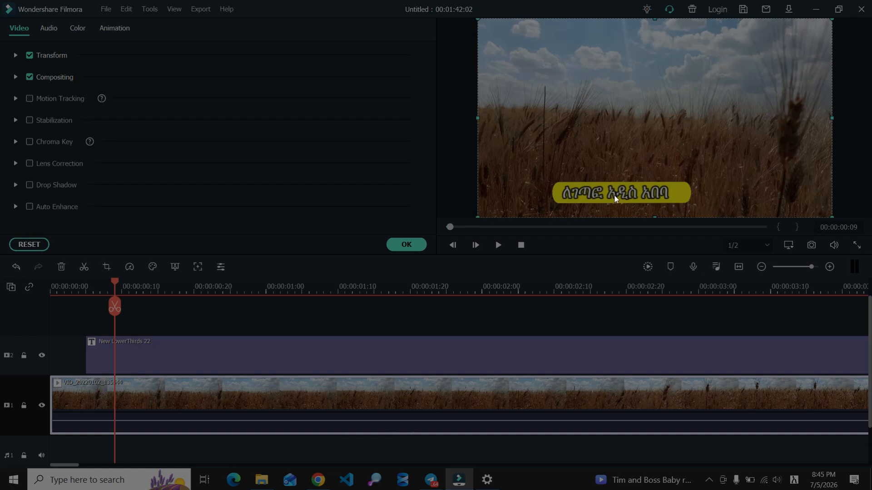
{"action": "left_click", "coordinate": [408, 245]}
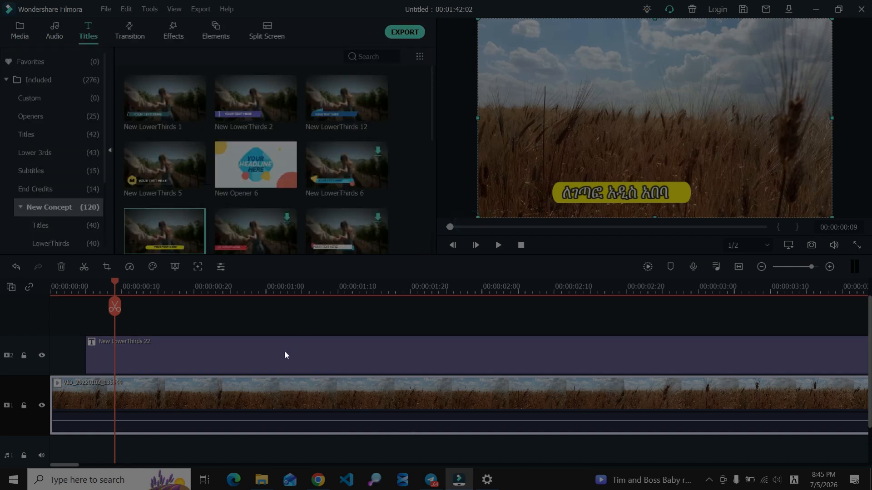
{"action": "left_click_drag", "start_coordinate": [284, 351], "coordinate": [173, 358]}
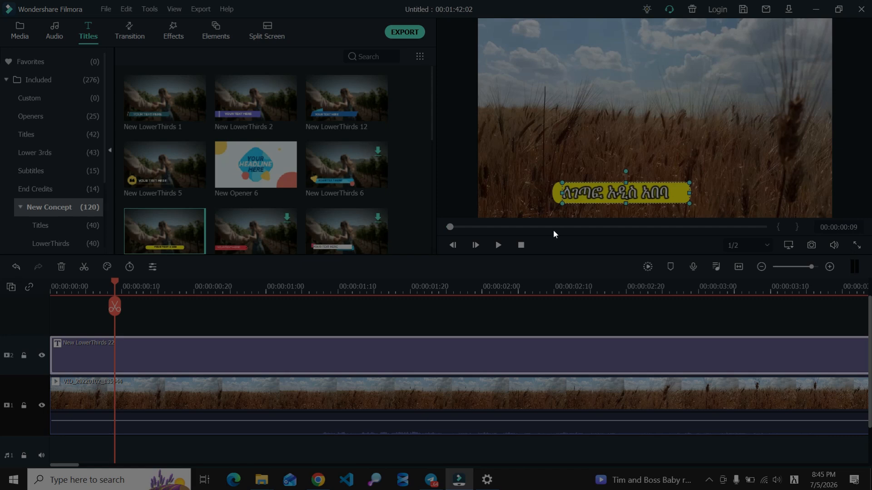
Shorten the title clip to end at about 00:00:01:12 and play the video from the start.
{"action": "left_click_drag", "start_coordinate": [553, 230], "coordinate": [454, 234]}
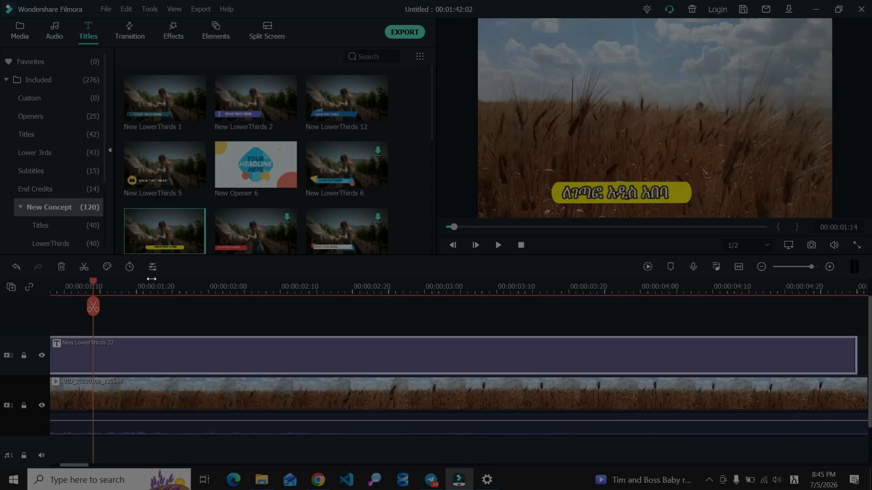
{"action": "left_click_drag", "start_coordinate": [93, 279], "coordinate": [850, 319]}
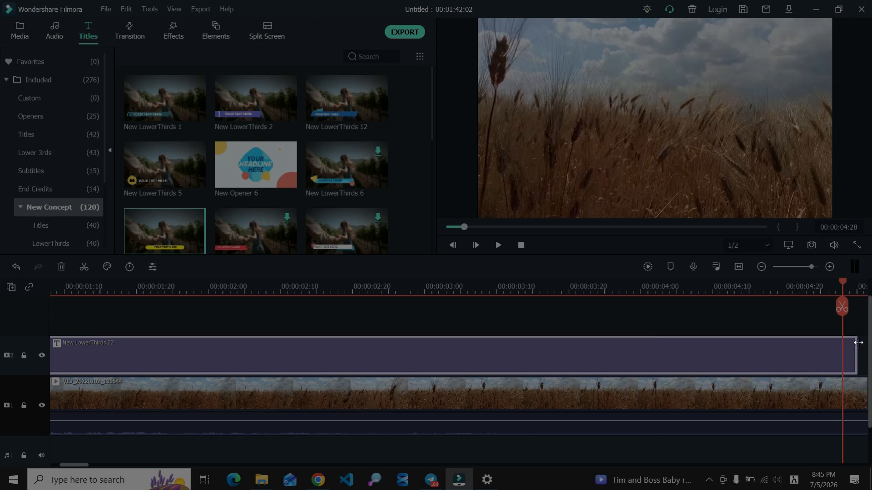
{"action": "left_click_drag", "start_coordinate": [858, 343], "coordinate": [351, 359]}
{"action": "left_click", "coordinate": [457, 226]}
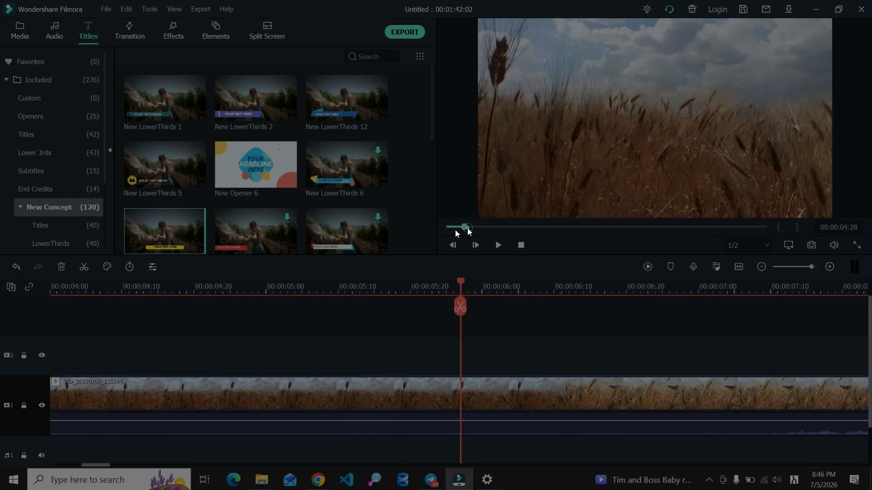
{"action": "left_click_drag", "start_coordinate": [454, 230], "coordinate": [360, 235]}
{"action": "left_click", "coordinate": [497, 246]}
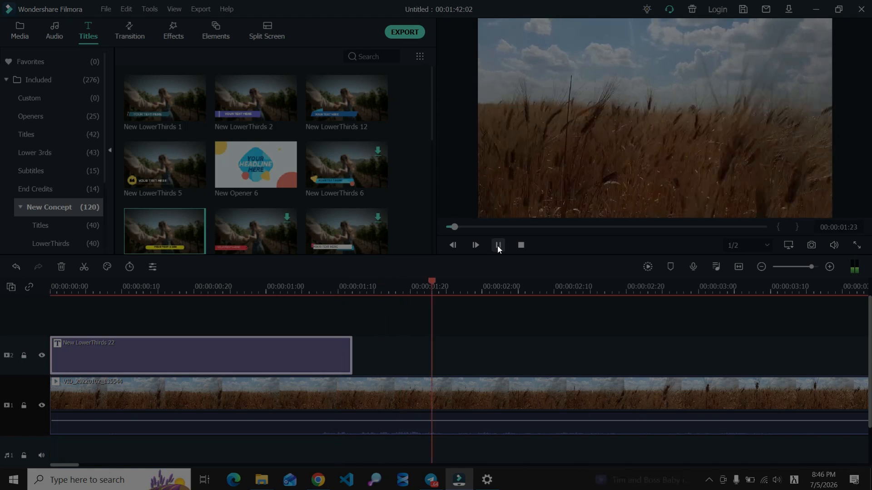
Extend the title clip to end at about 00:00:05:18, preview the video, and return the playhead to the start.
{"action": "left_click_drag", "start_coordinate": [351, 342], "coordinate": [863, 341]}
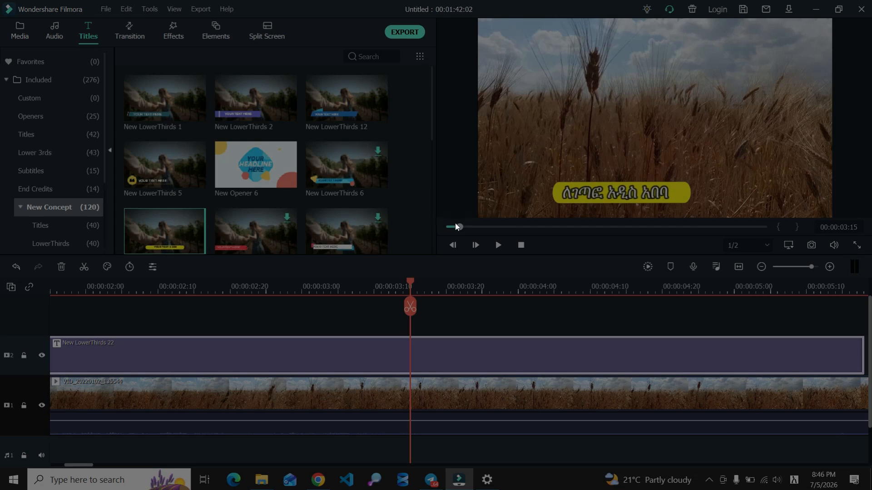
{"action": "left_click_drag", "start_coordinate": [433, 226], "coordinate": [438, 245]}
{"action": "left_click", "coordinate": [499, 246]}
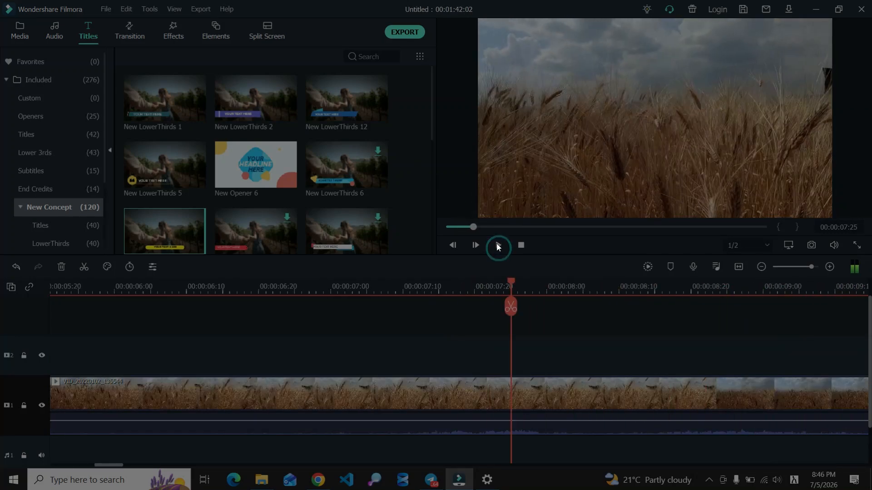
{"action": "left_click", "coordinate": [498, 245]}
{"action": "left_click_drag", "start_coordinate": [472, 227], "coordinate": [449, 227]}
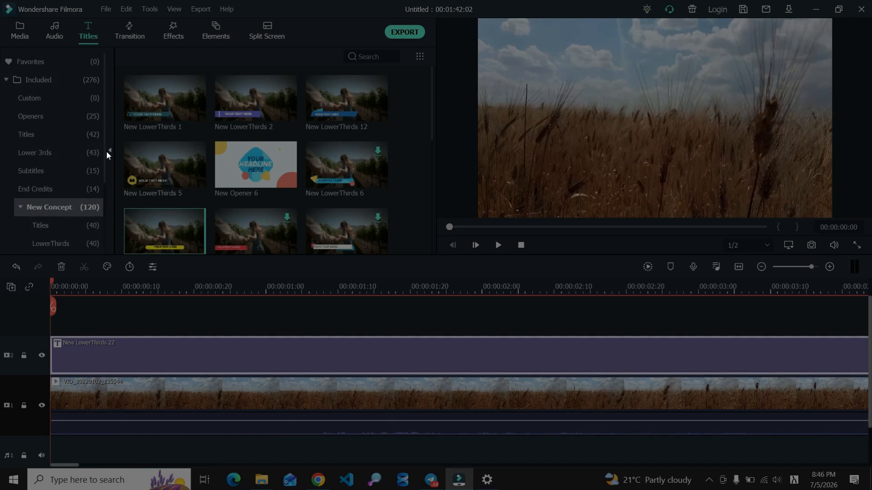
Add the Opener 5 title above the lower third at about 00:00:00:05 and replace its main title text with "H".
{"action": "left_click", "coordinate": [36, 125]}
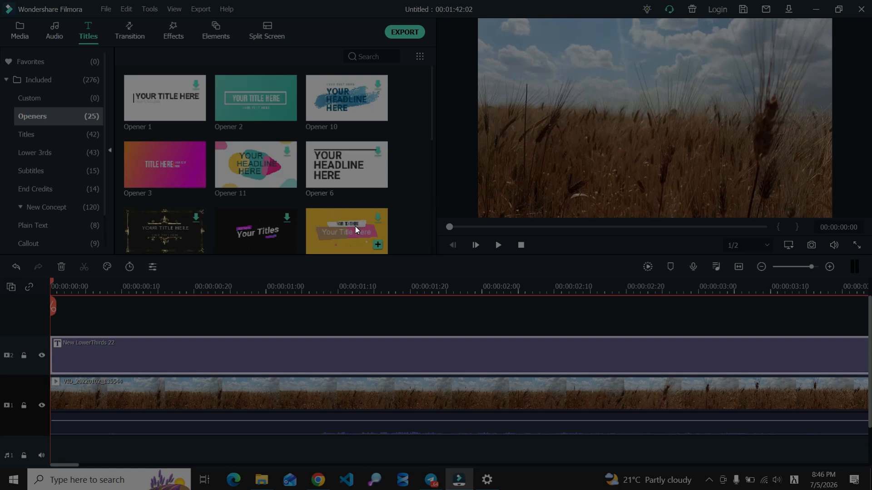
{"action": "left_click_drag", "start_coordinate": [355, 226], "coordinate": [83, 316]}
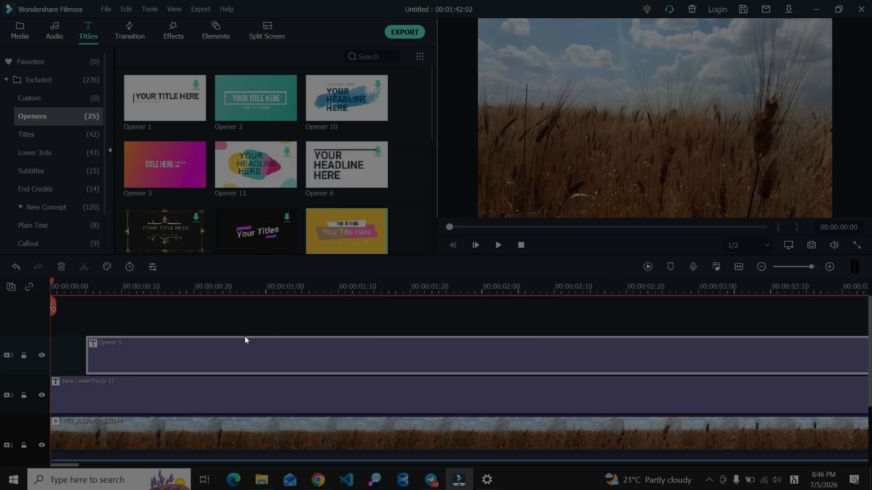
{"action": "double_click", "coordinate": [245, 337]}
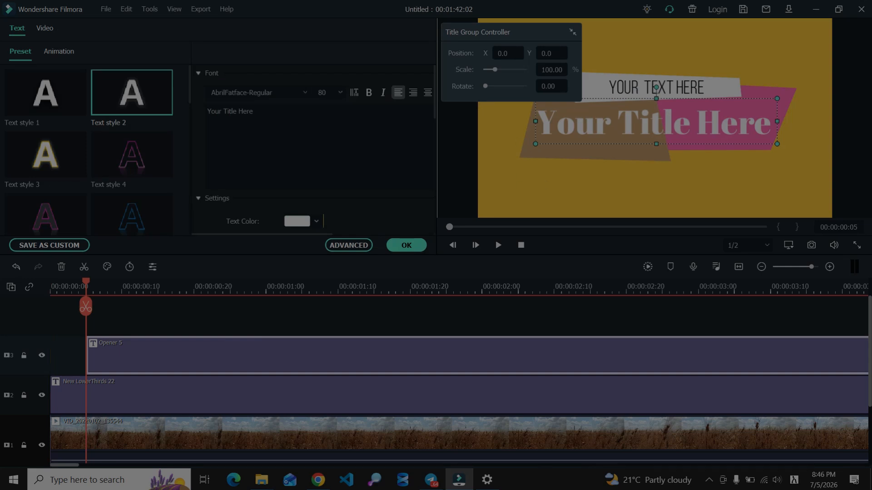
{"action": "key", "text": "ctrl+a"}
{"action": "key", "text": "BackSpace"}
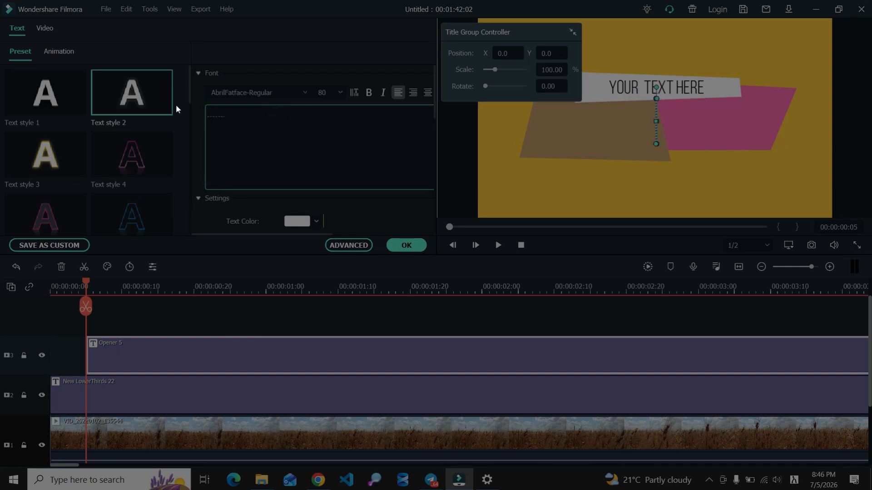
{"action": "type", "text": "H"}
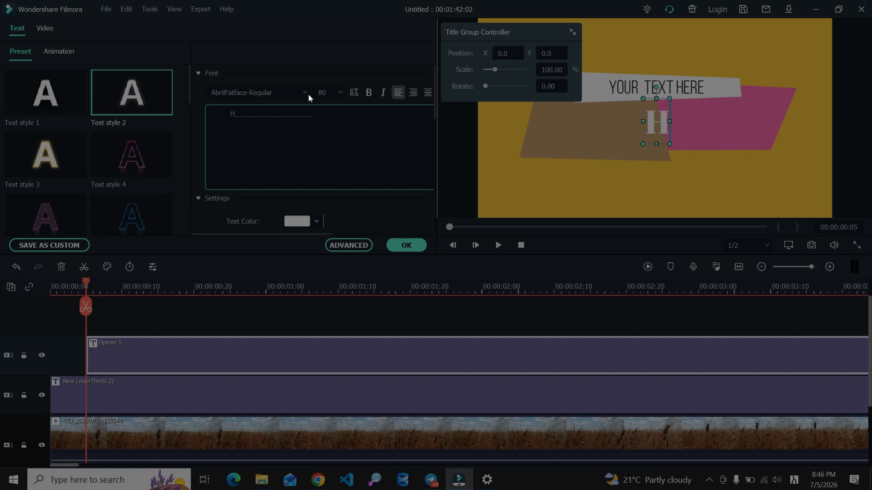
{"action": "left_click", "coordinate": [696, 86]}
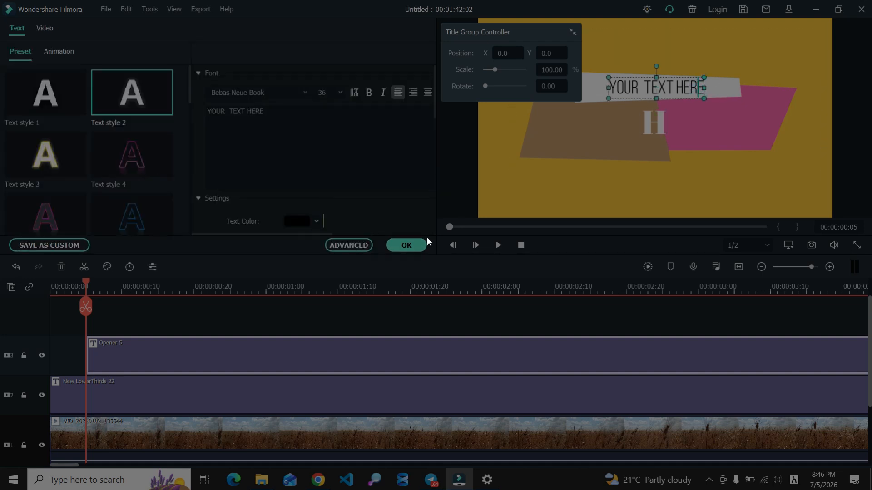
{"action": "left_click", "coordinate": [413, 244]}
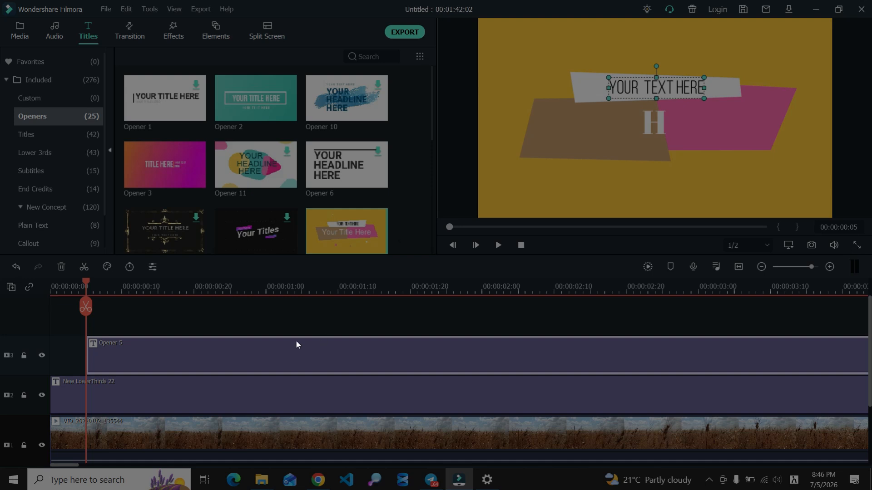
Add the Opener 13 title on a new track above Opener 5 at about 00:00:00:17 and preview it at 00:00:01:20.
{"action": "left_click_drag", "start_coordinate": [180, 255], "coordinate": [178, 320]}
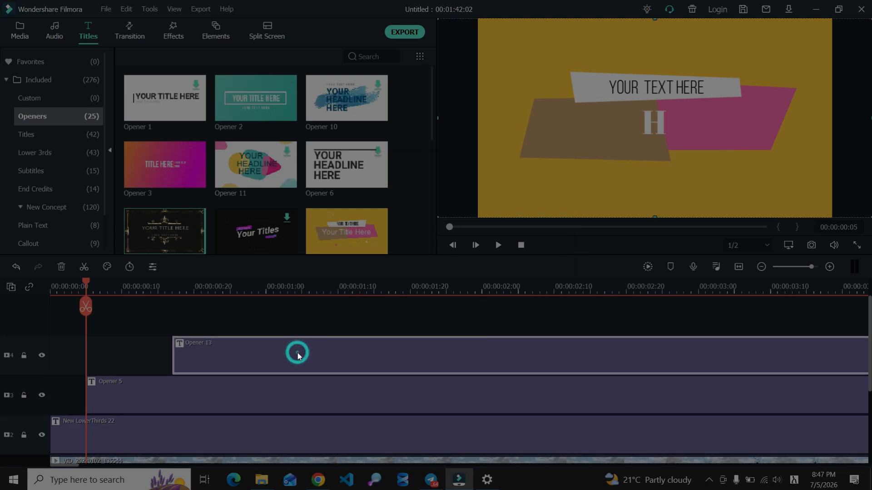
{"action": "left_click_drag", "start_coordinate": [86, 282], "coordinate": [410, 311]}
Delete the Opener 5 and Opener 13 title clips from the timeline.
{"action": "left_click", "coordinate": [134, 402]}
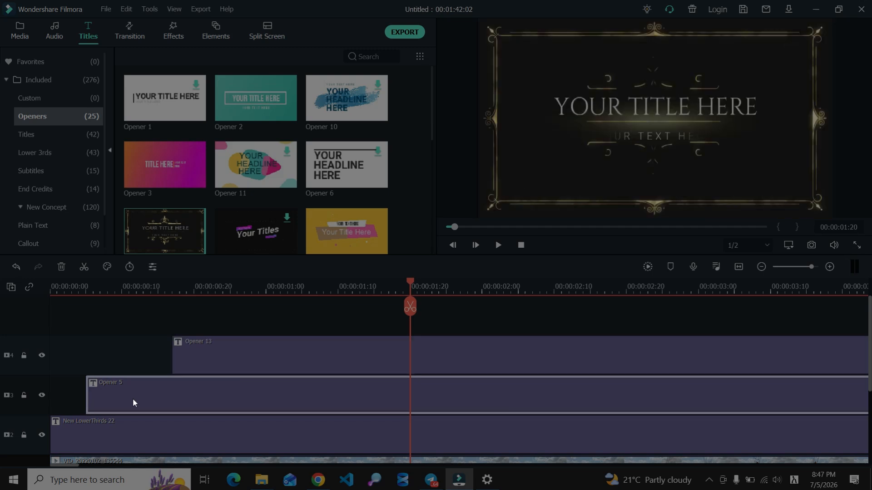
{"action": "left_click", "coordinate": [61, 267]}
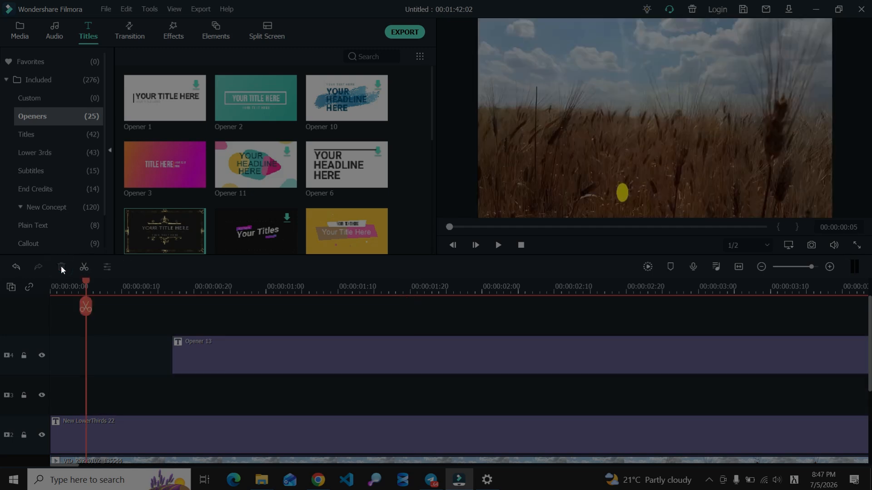
{"action": "left_click", "coordinate": [257, 353]}
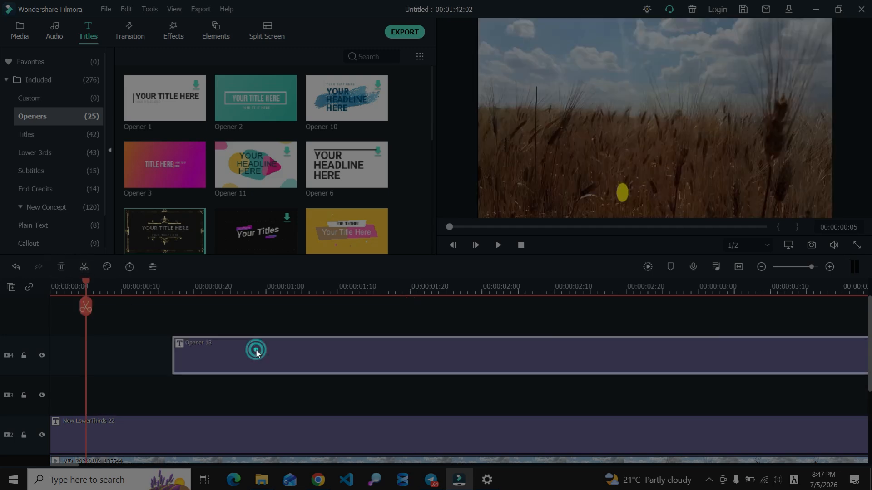
{"action": "left_click", "coordinate": [62, 266]}
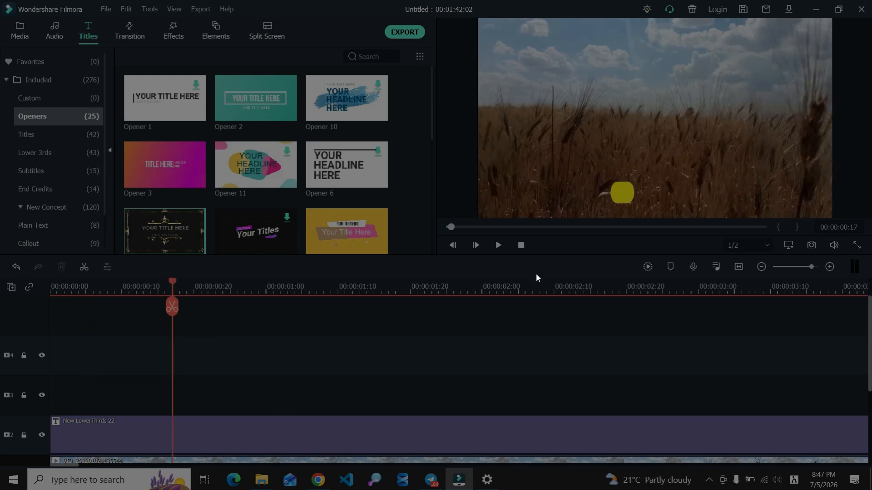
Move the playhead to the start of the video, jump to its end, and scrub back towards the start.
{"action": "left_click_drag", "start_coordinate": [487, 227], "coordinate": [409, 225]}
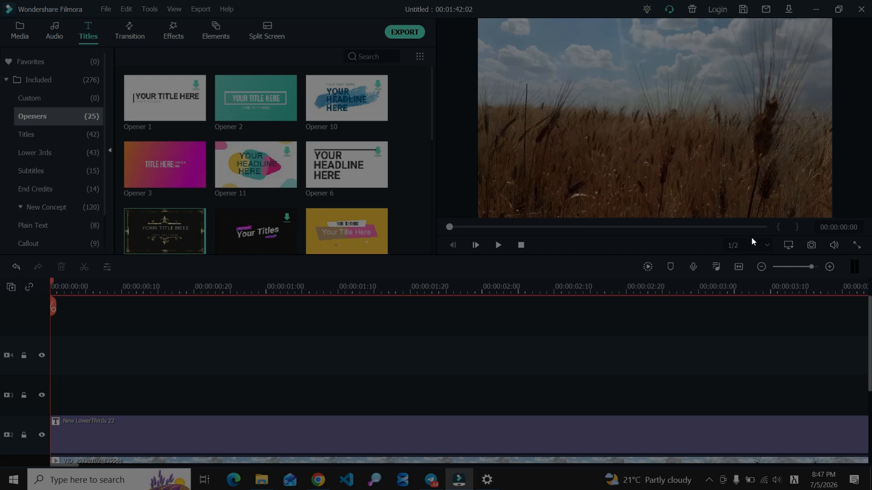
{"action": "left_click", "coordinate": [759, 226]}
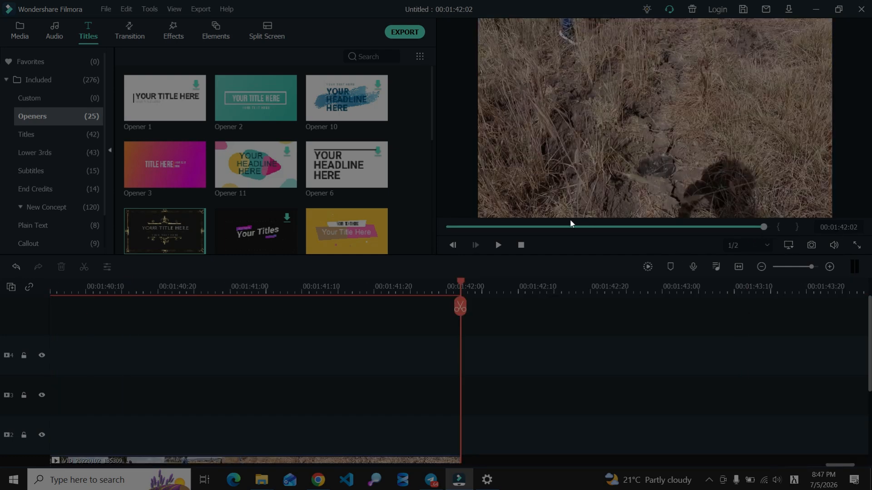
{"action": "left_click_drag", "start_coordinate": [463, 227], "coordinate": [410, 227]}
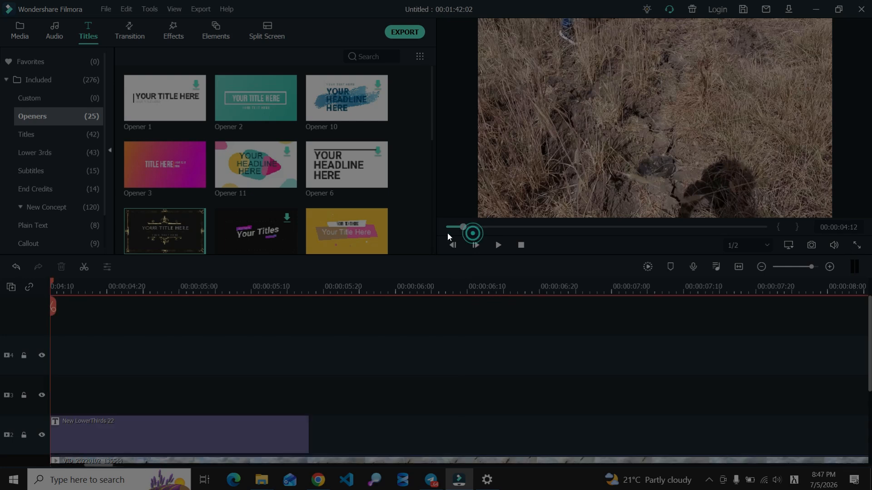